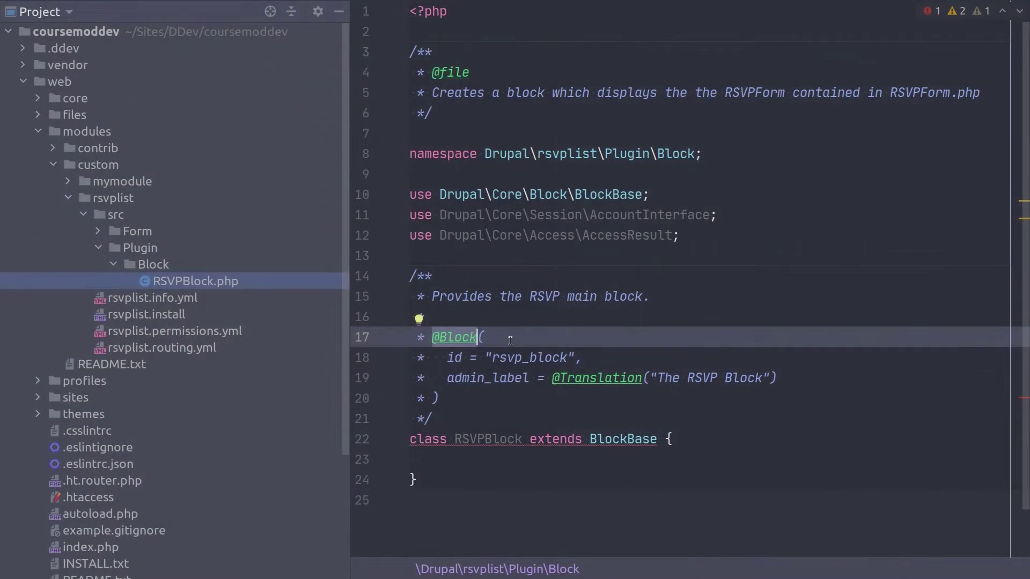
drag(491, 358, 571, 357)
drag(447, 378, 530, 379)
drag(657, 379, 764, 378)
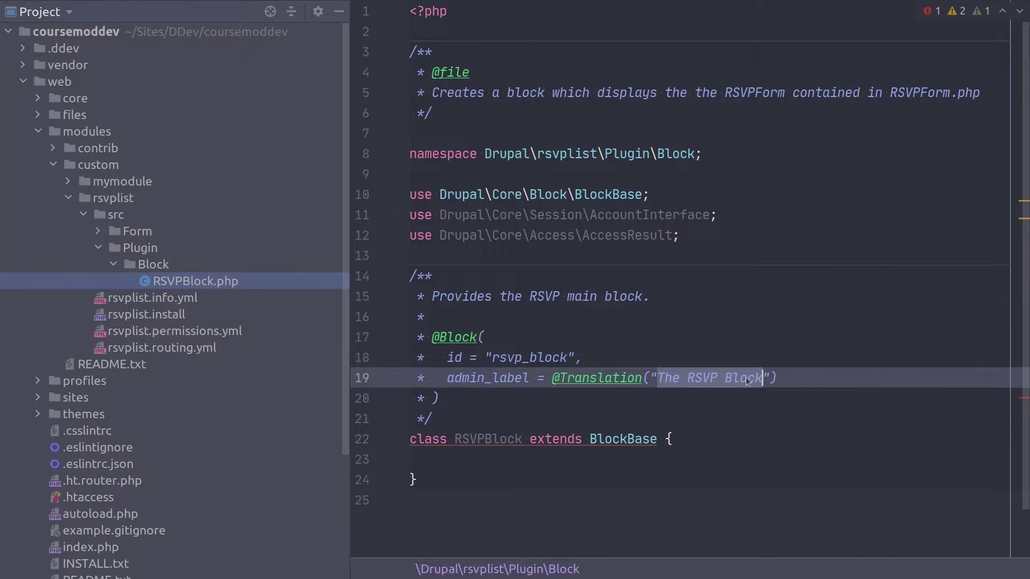
click(474, 419)
Step: Paste a build() method returning 'My RSVP List Block' markup into the empty class body
click(473, 459)
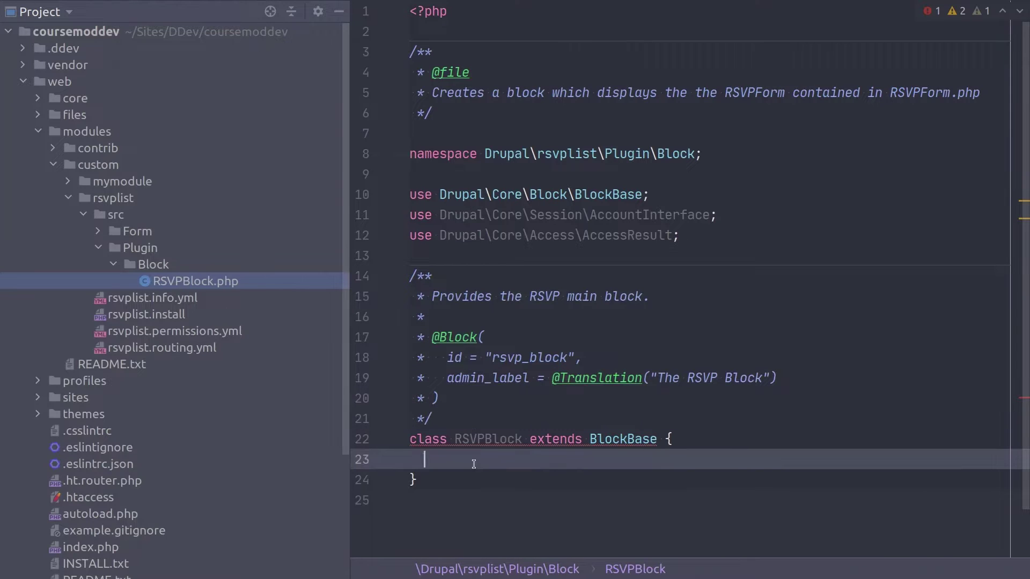
scroll(478, 458, down, 1)
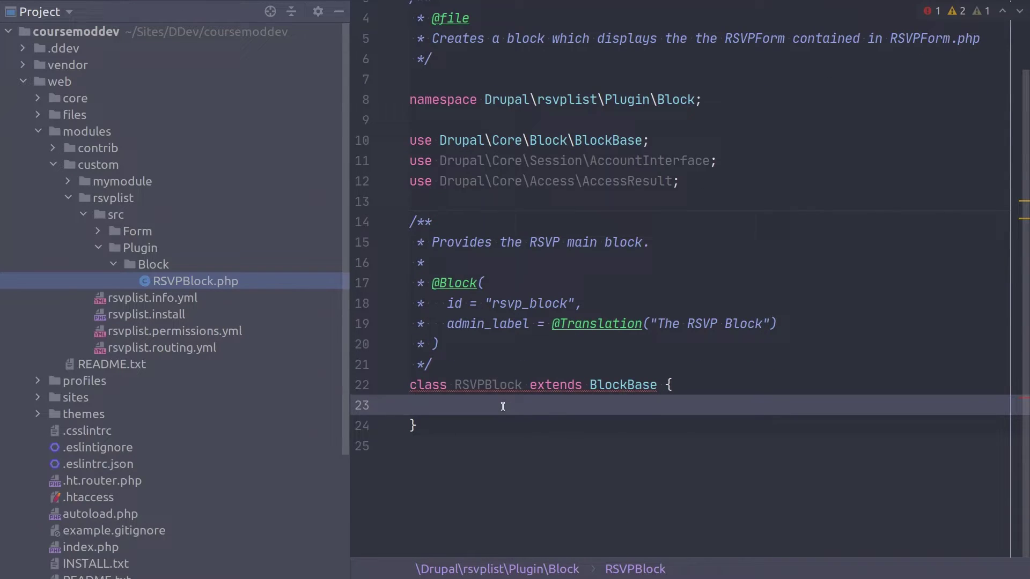
text(/**    * {@inheritdoc}    */   public function build() {      return [       '#type' => 'markup',       '#markup' => $this->t('My RSVP List Block'),     ];   })
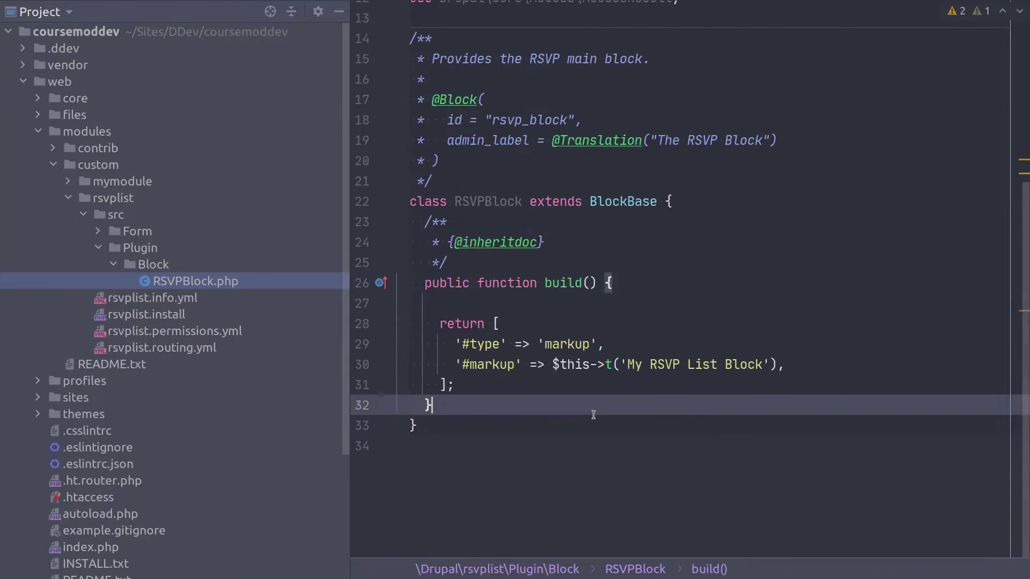
click(466, 427)
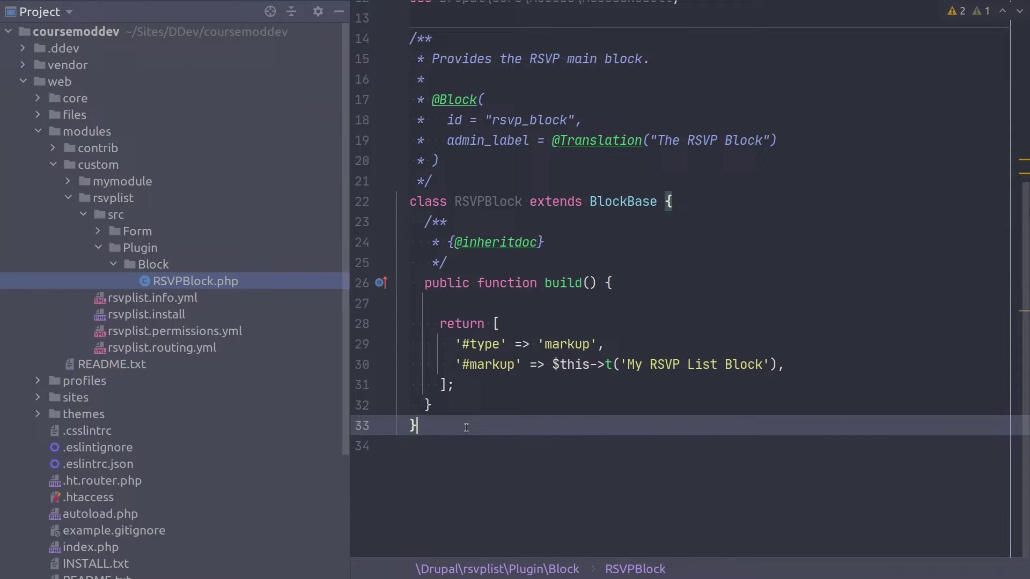
drag(627, 365, 763, 365)
Step: Re-check the admin label 'The RSVP Block' and block id rsvp_block
click(663, 140)
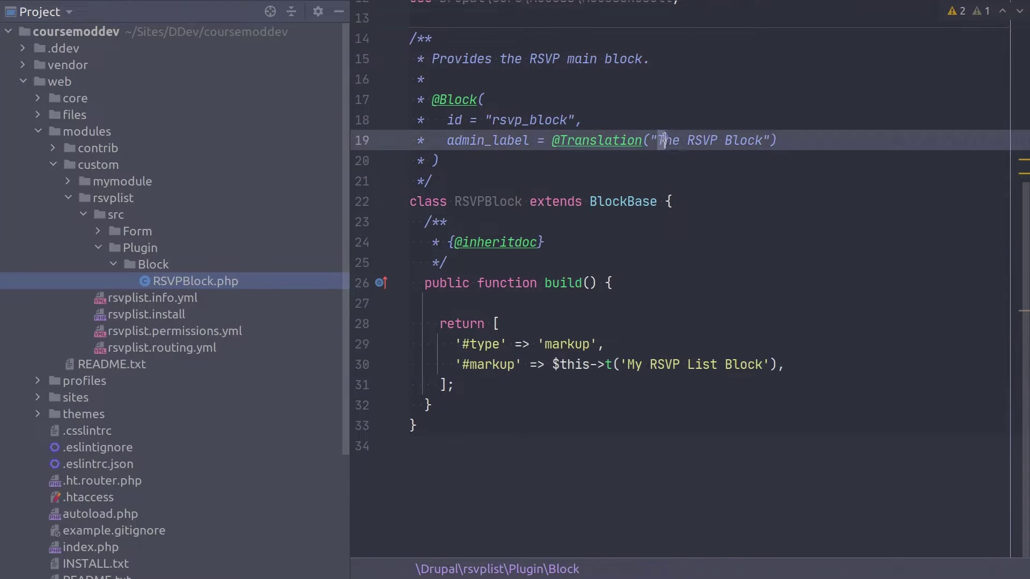
drag(664, 141, 761, 140)
click(760, 140)
drag(493, 120, 573, 120)
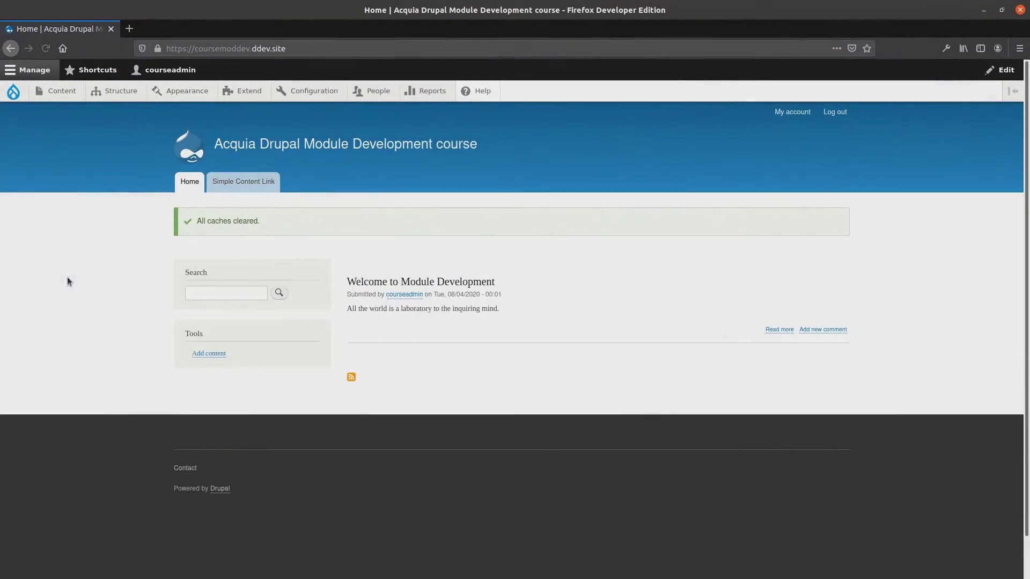
mouse_move(115, 90)
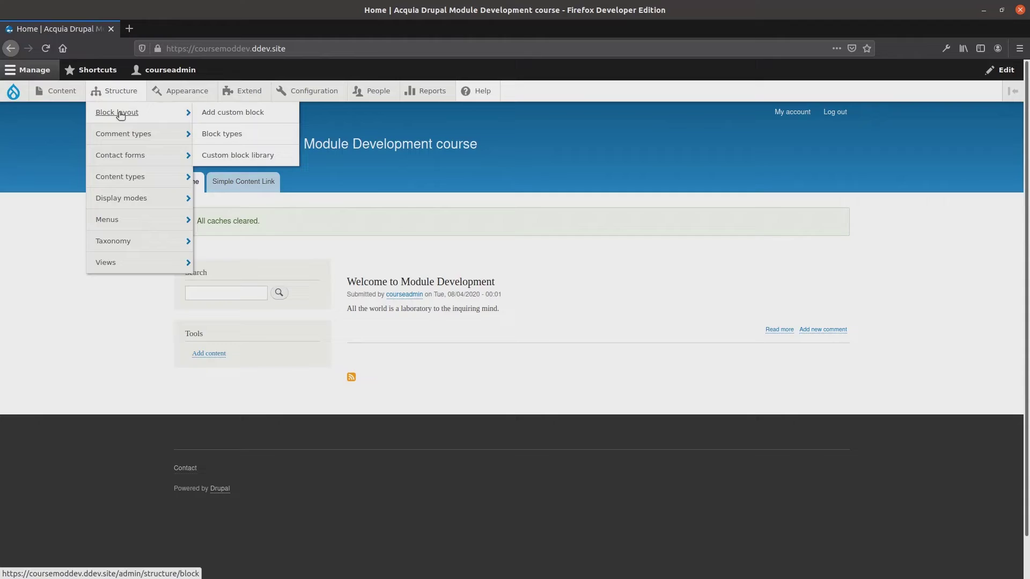
Step: From Block layout, choose The RSVP Block for the Sidebar first region
click(118, 108)
scroll(150, 322, down, 4)
scroll(60, 322, down, 3)
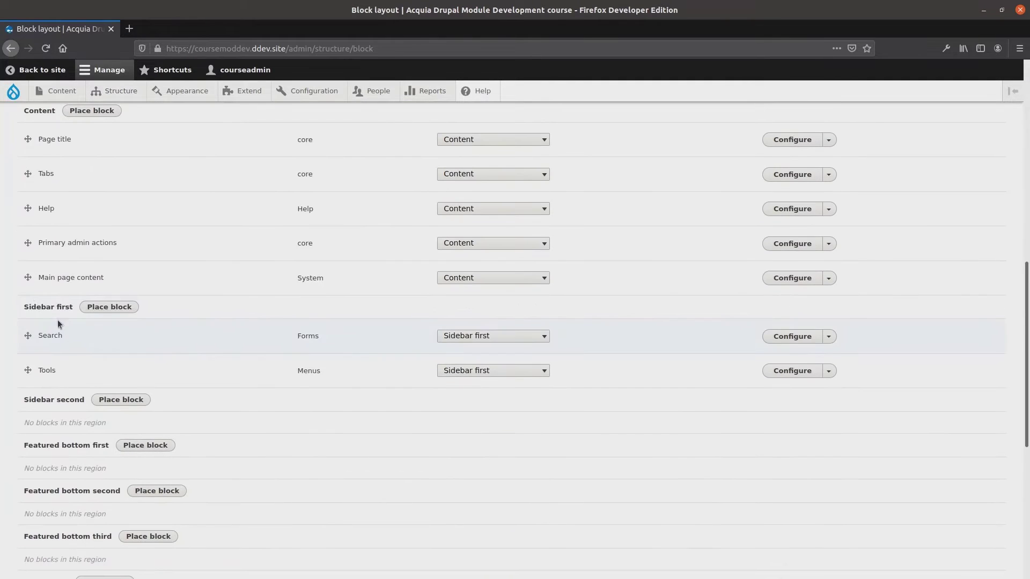
click(111, 308)
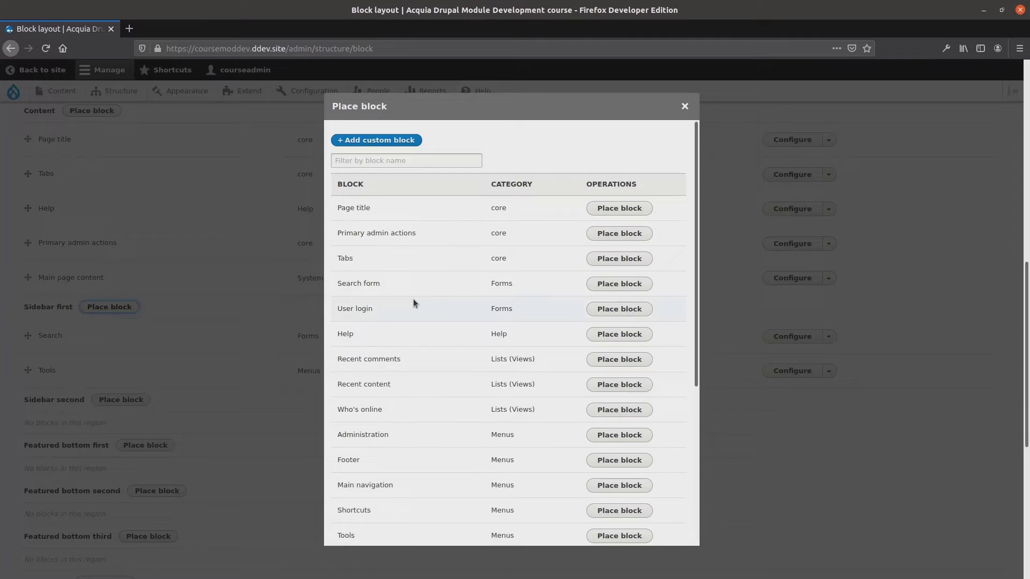
scroll(413, 303, down, 2)
scroll(413, 302, down, 2)
drag(338, 395, 428, 401)
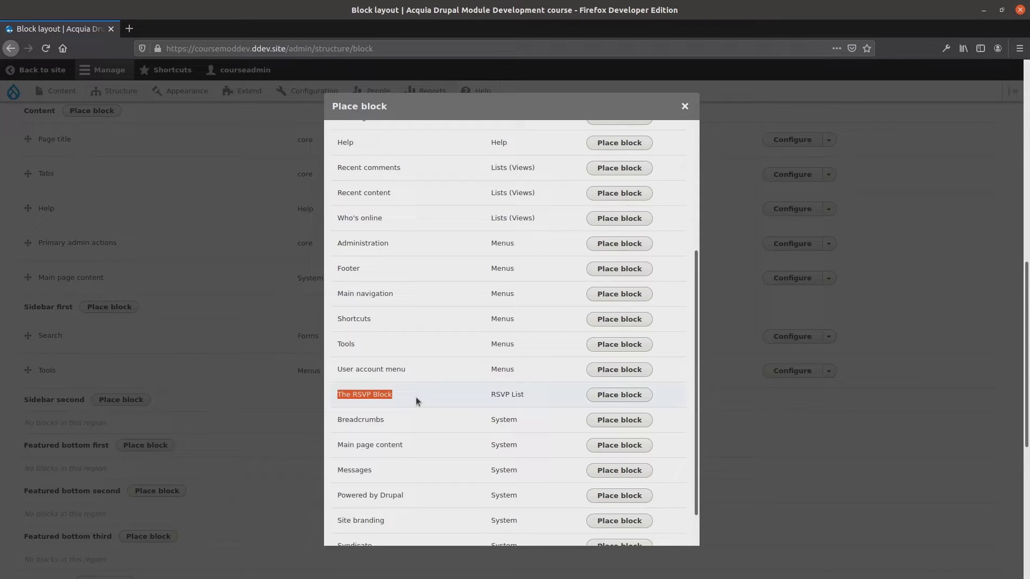
click(492, 400)
triple_click(400, 400)
click(402, 396)
double_click(413, 396)
click(413, 396)
click(619, 394)
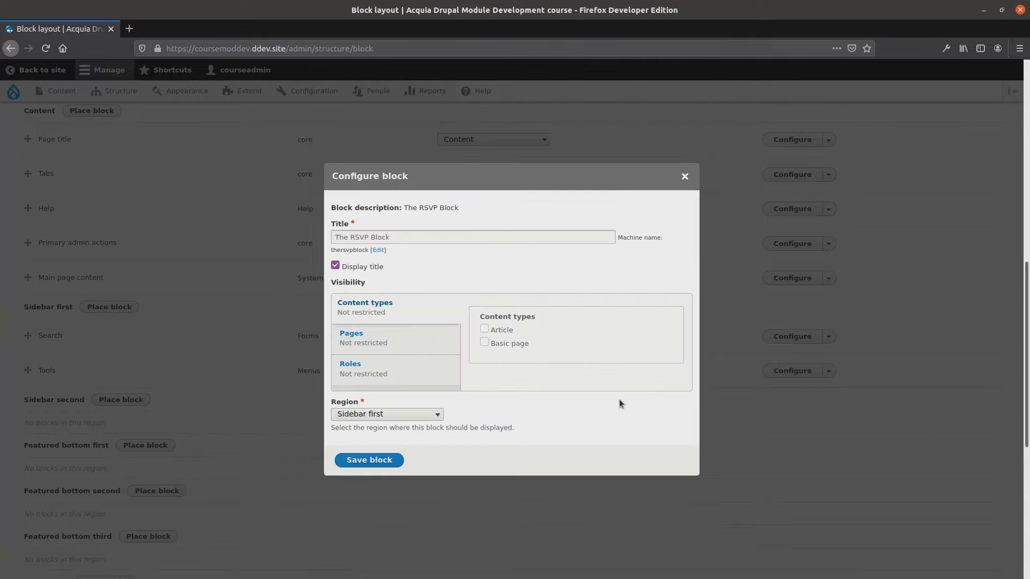
Step: Save The RSVP Block's placement in Sidebar first and save the block layout
triple_click(426, 237)
click(426, 237)
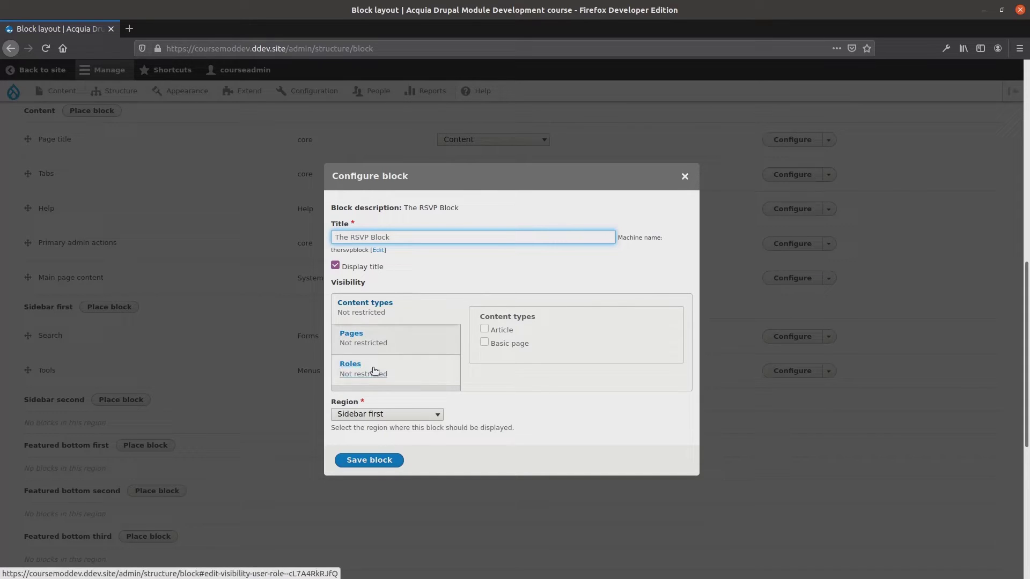
click(381, 465)
scroll(259, 458, down, 2)
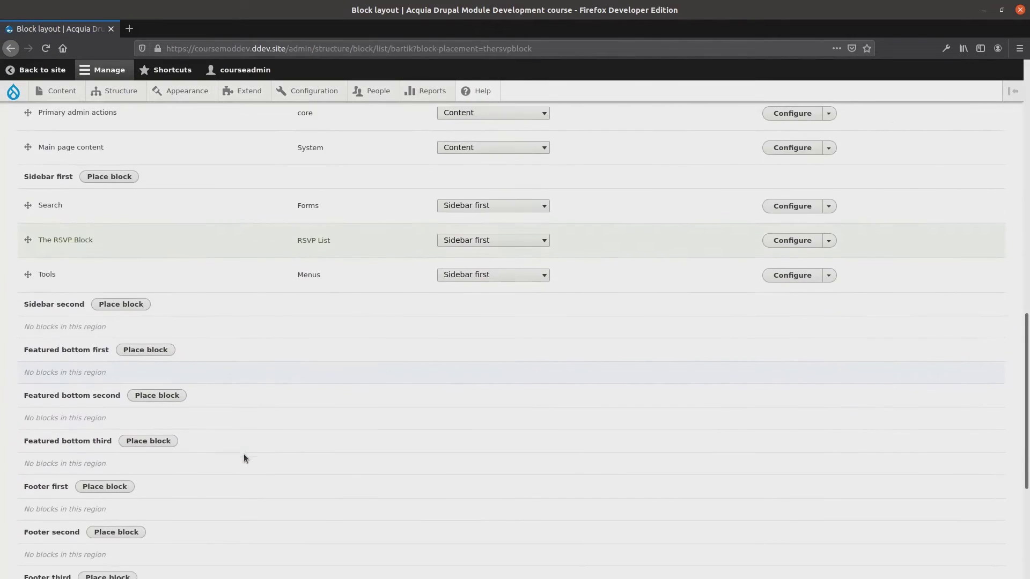
scroll(244, 453, down, 5)
click(54, 522)
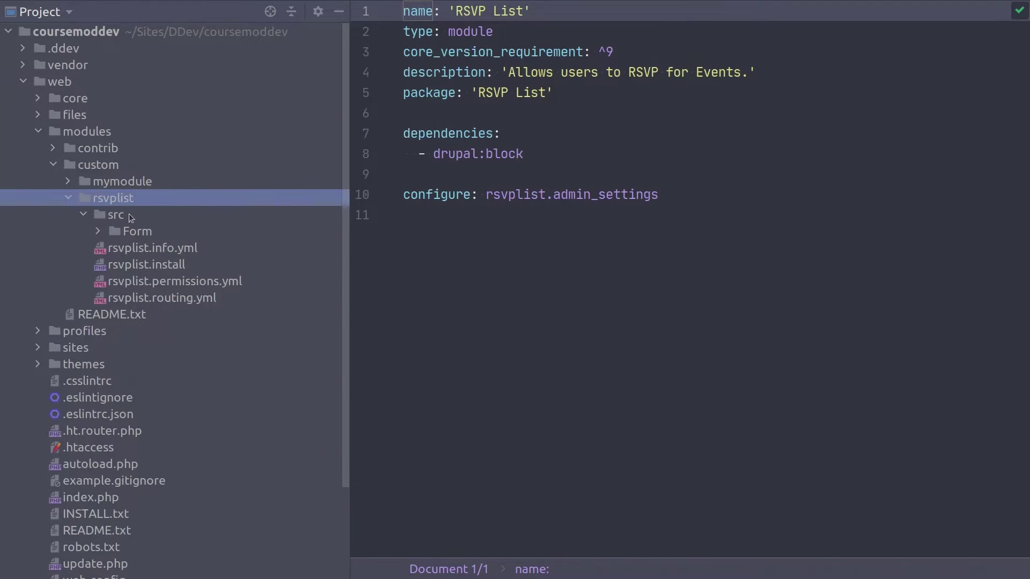
Step: Create a Plugin directory inside the rsvplist module's src folder
click(145, 214)
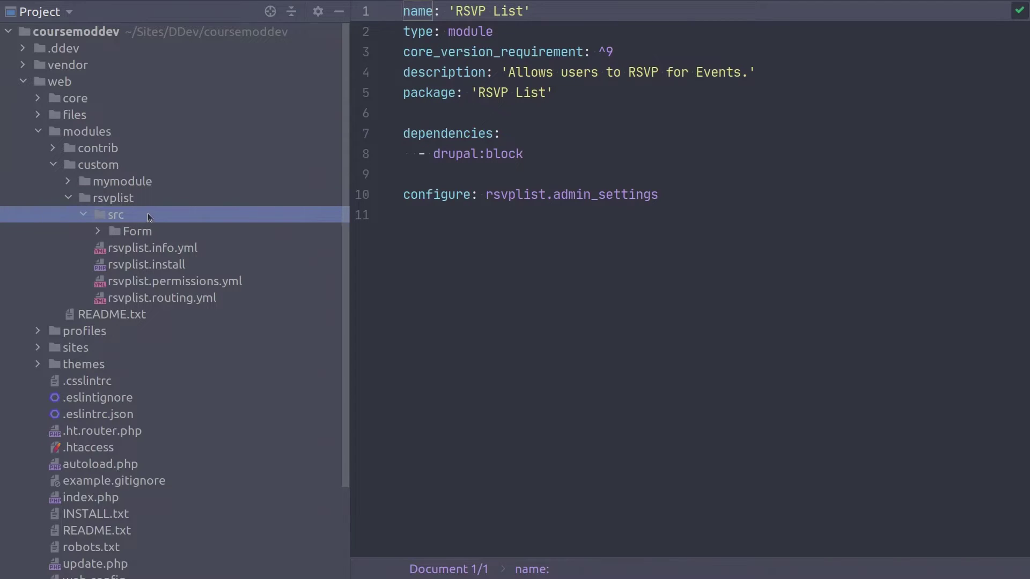
click(184, 201)
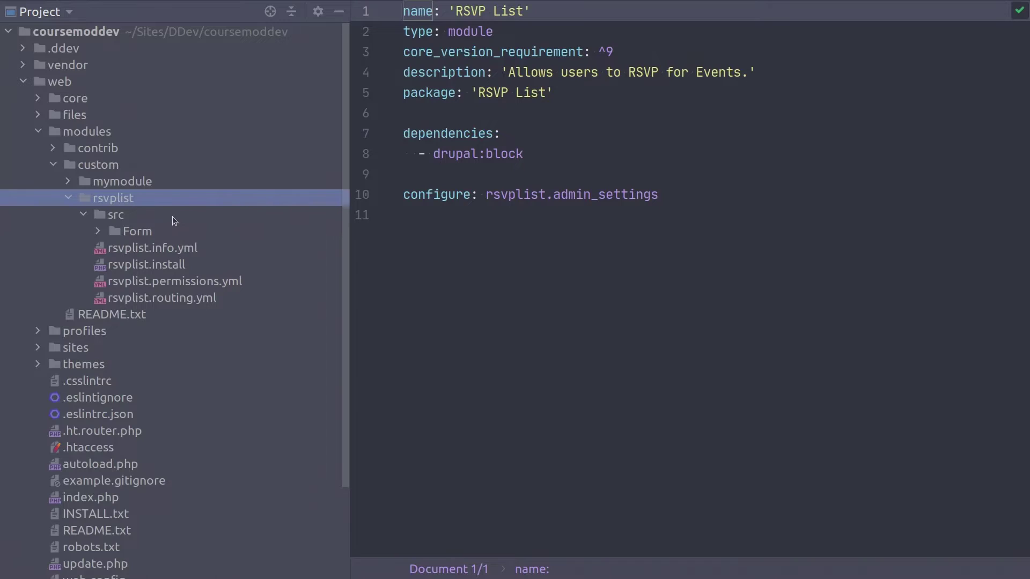
click(172, 217)
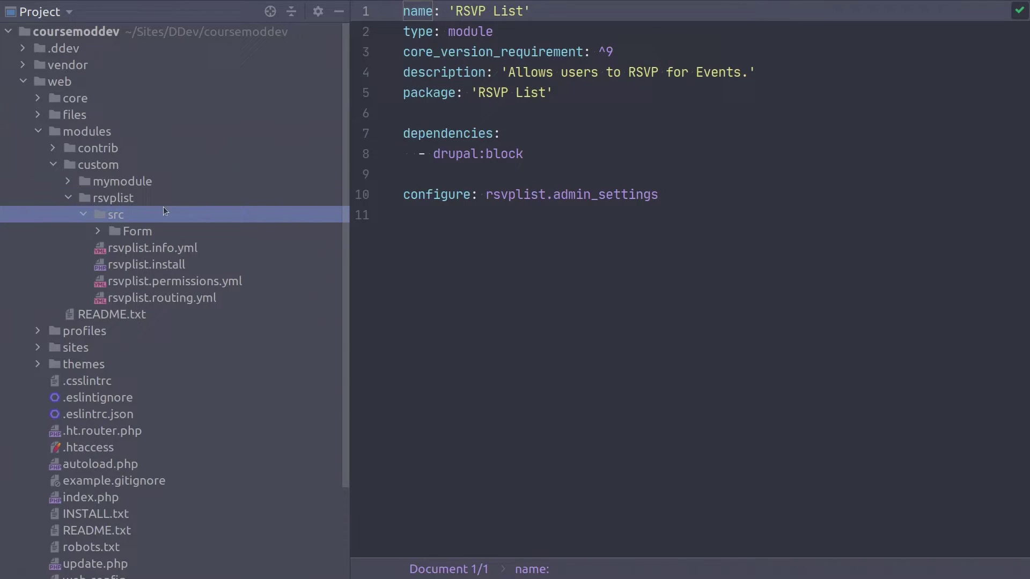
click(164, 203)
right_click(154, 215)
mouse_move(258, 59)
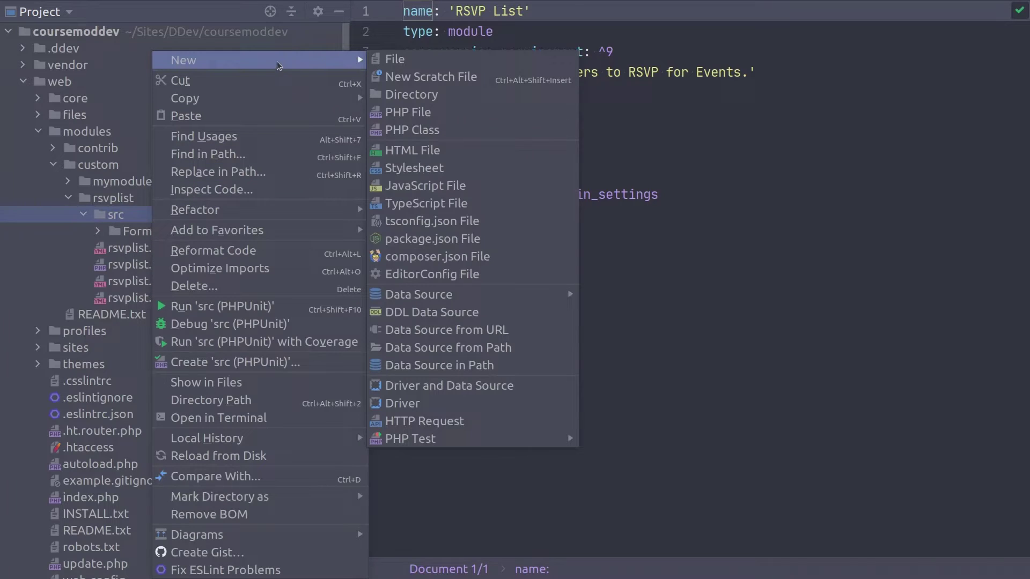
click(402, 94)
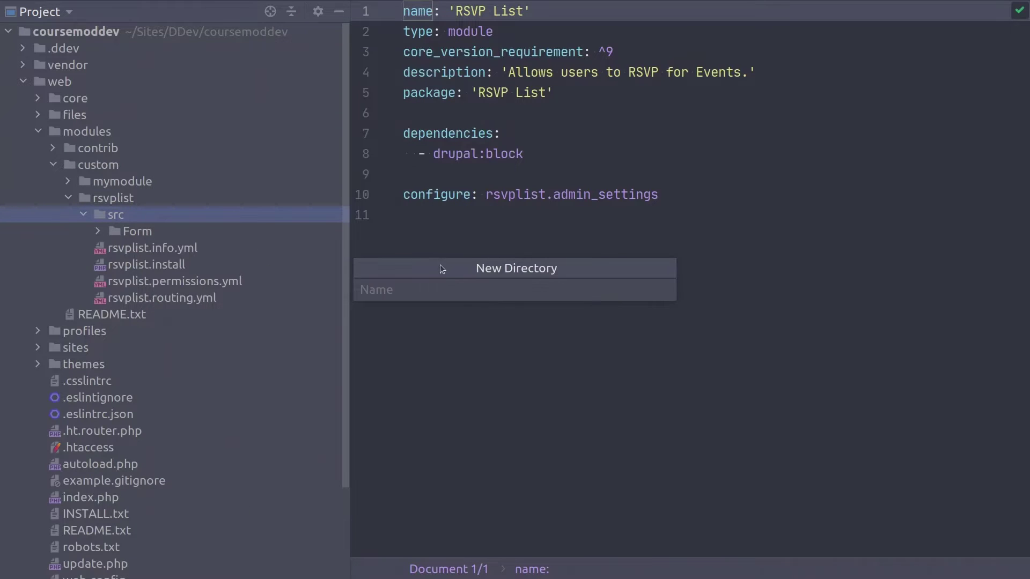
drag(437, 266, 131, 122)
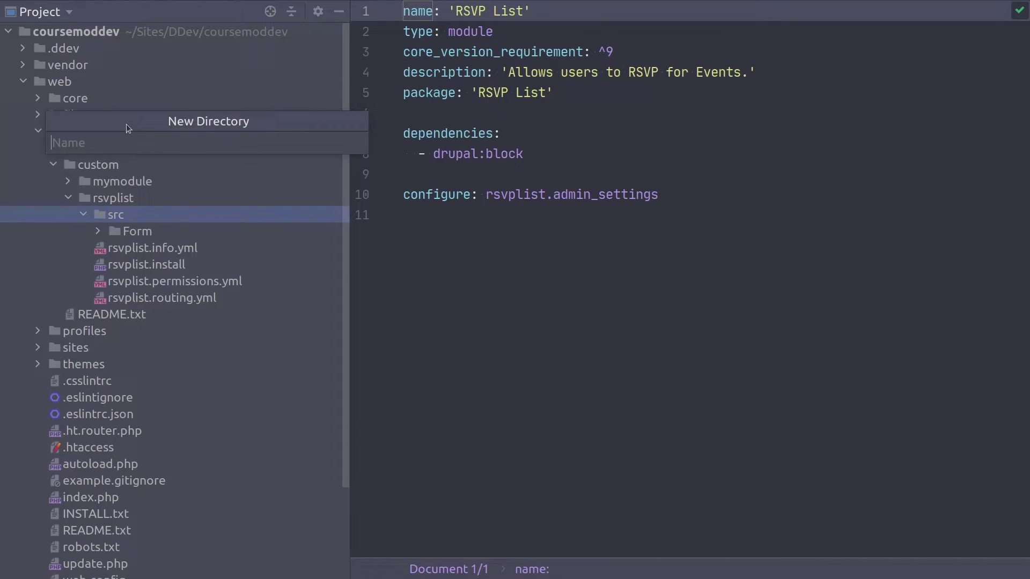
text(Plug)
text(in)
key(Return)
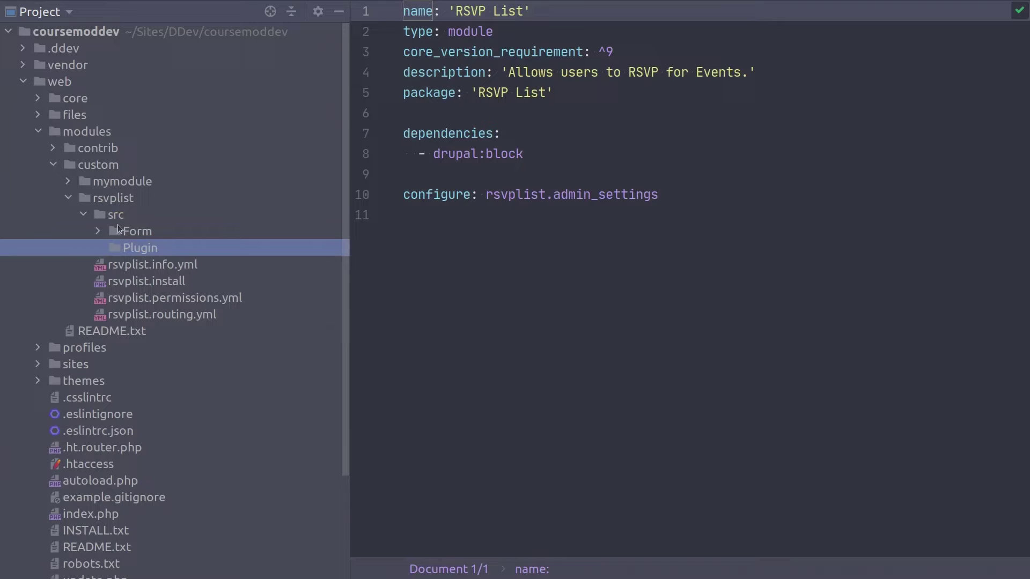
Step: Create a Block directory inside the Plugin folder
click(118, 218)
click(115, 199)
click(145, 250)
right_click(172, 248)
mouse_move(204, 136)
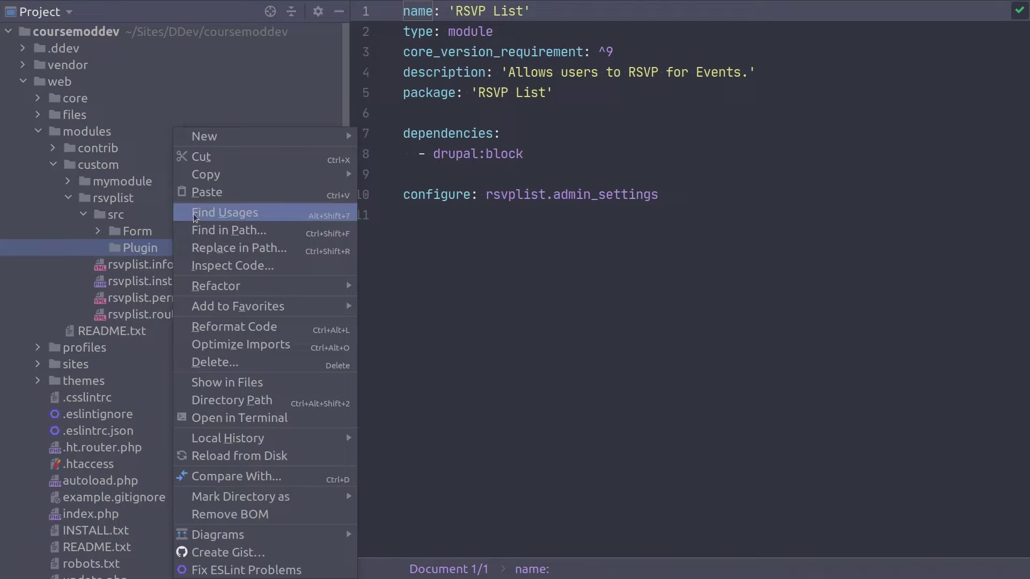
click(400, 170)
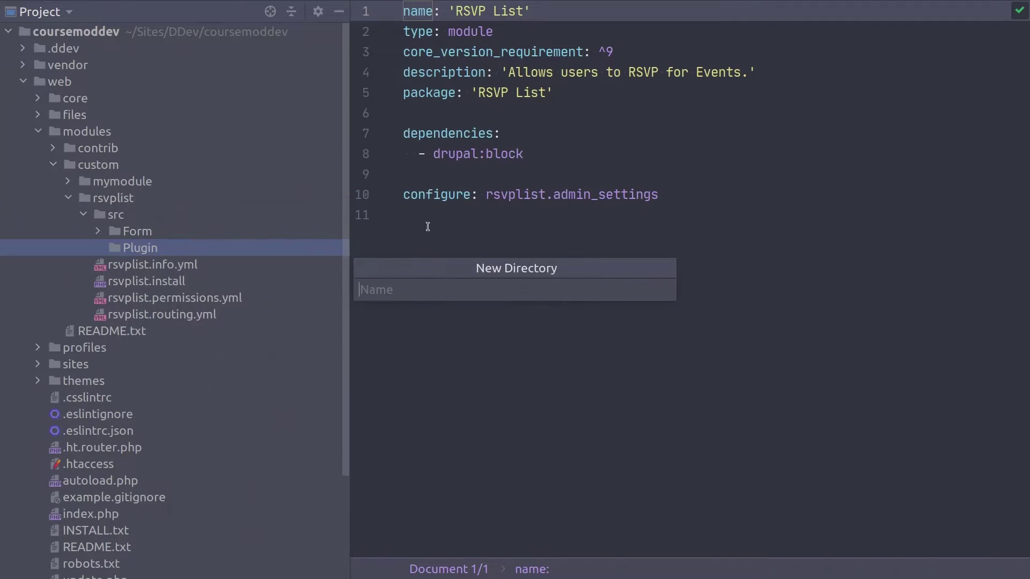
mouse_move(436, 267)
mouse_down()
mouse_move(131, 118)
mouse_move(118, 121)
mouse_up()
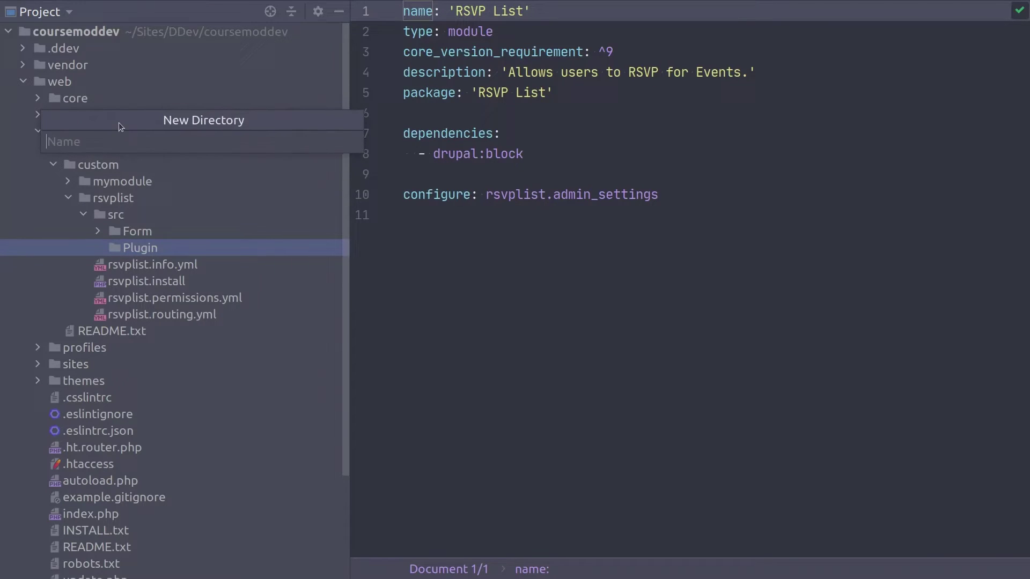
text(Block)
key(Return)
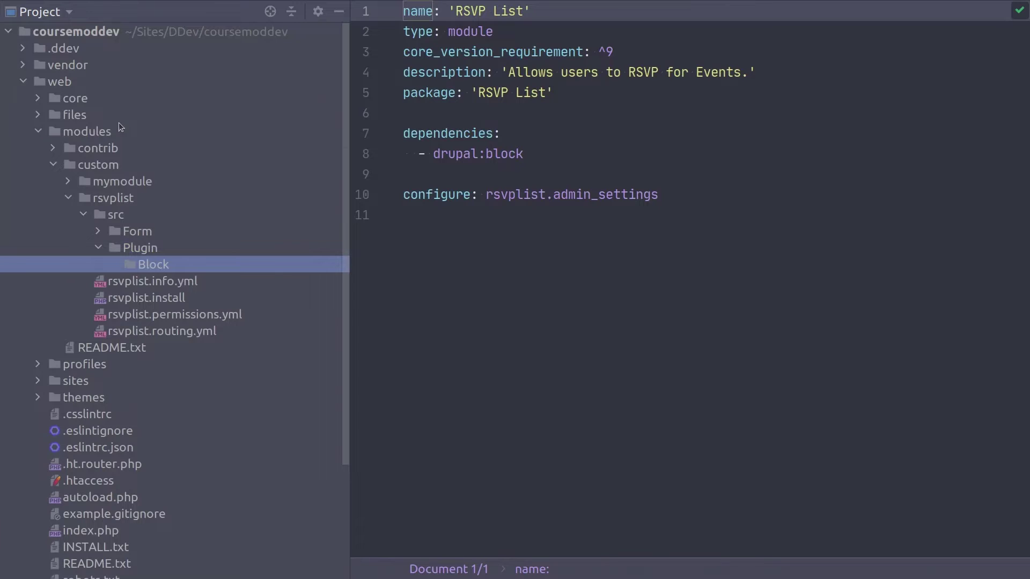
click(151, 248)
right_click(176, 264)
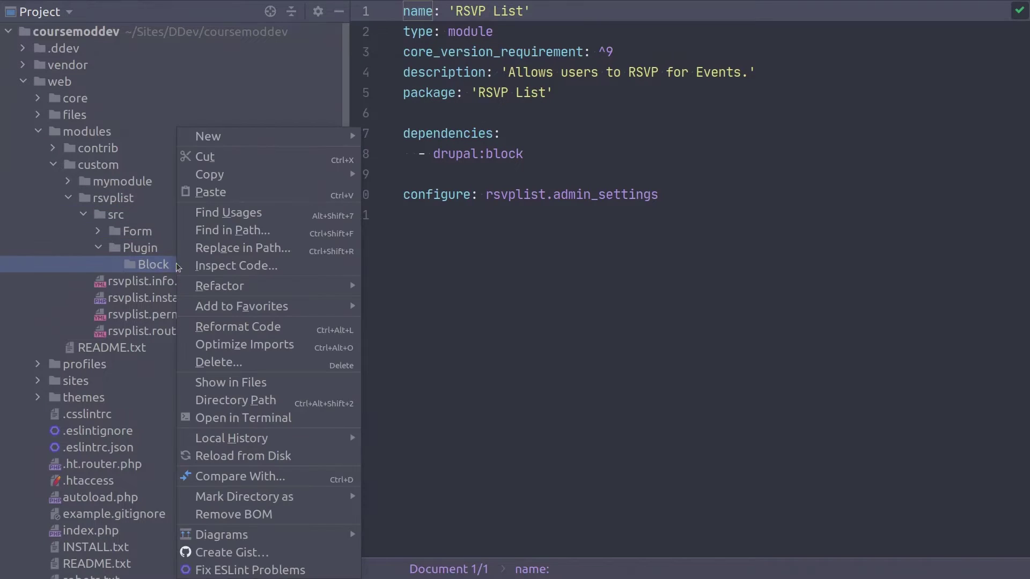
Step: Create a new file named RSVPBlock.php in the Block folder
click(378, 135)
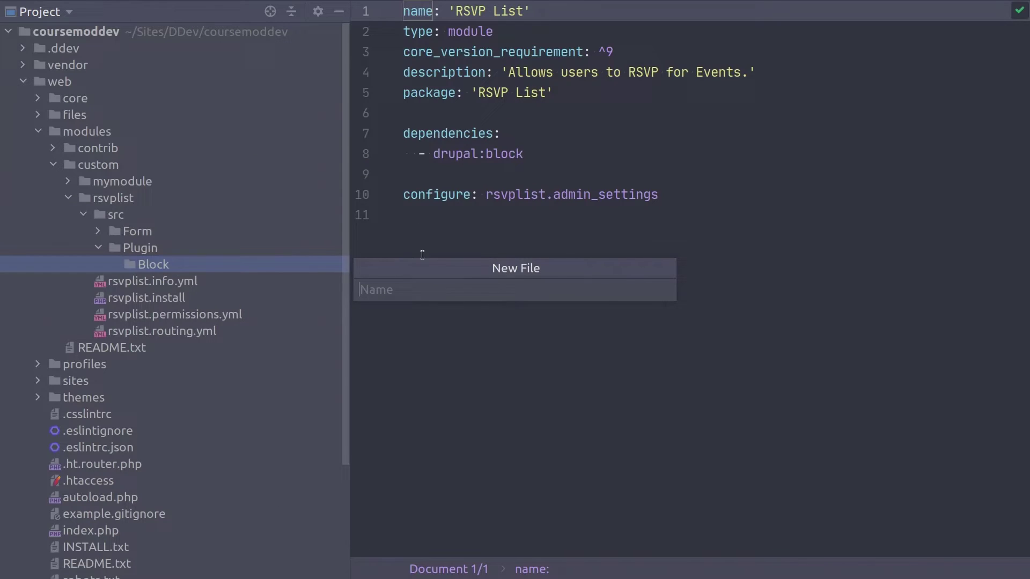
drag(427, 267, 104, 109)
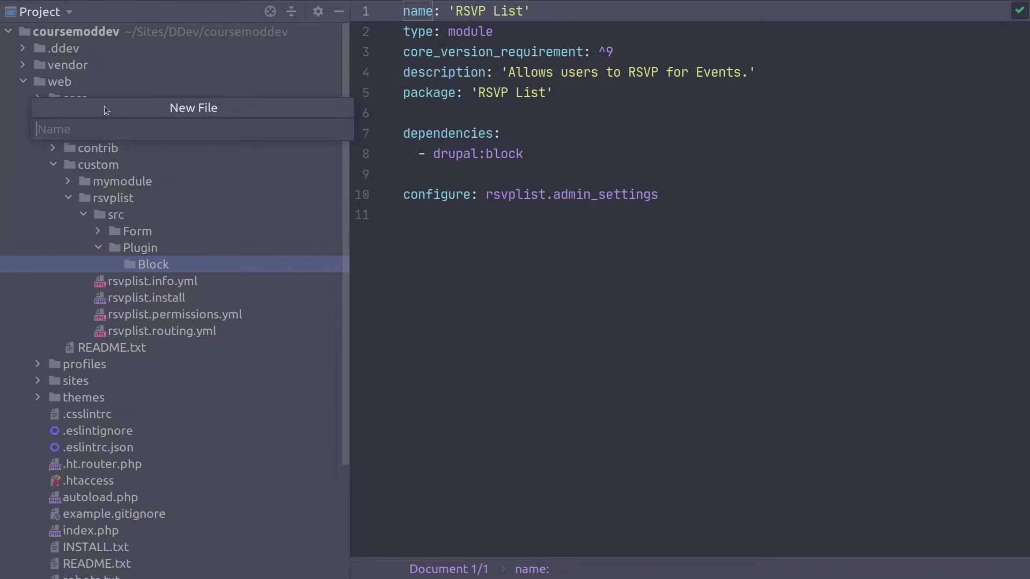
text(RSVPBlock.php)
key(Return)
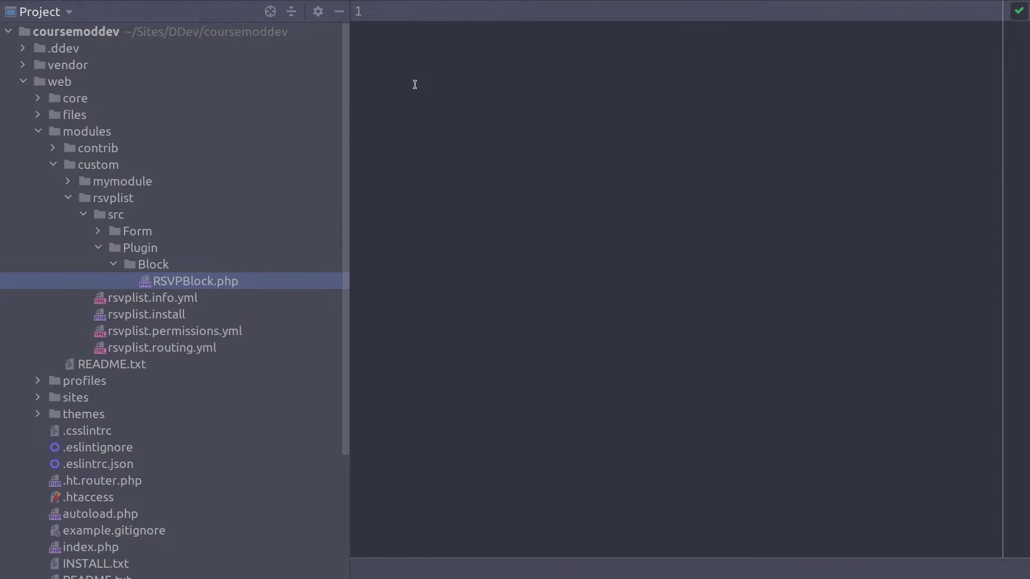
text(<?php  /**  * @file  * Creates a block which displays the the RSVPForm contained in RSVPForm.php  */)
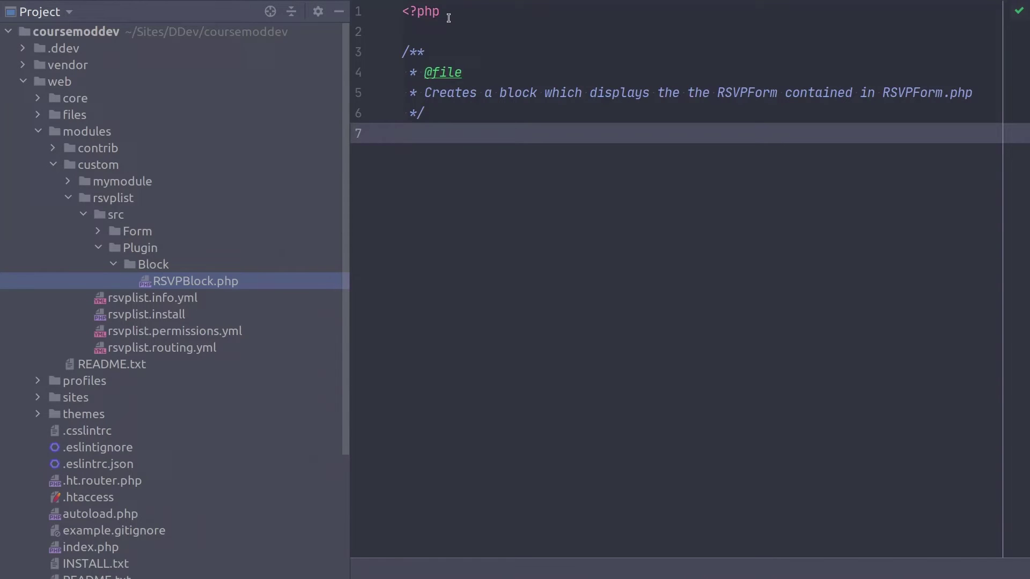
click(448, 17)
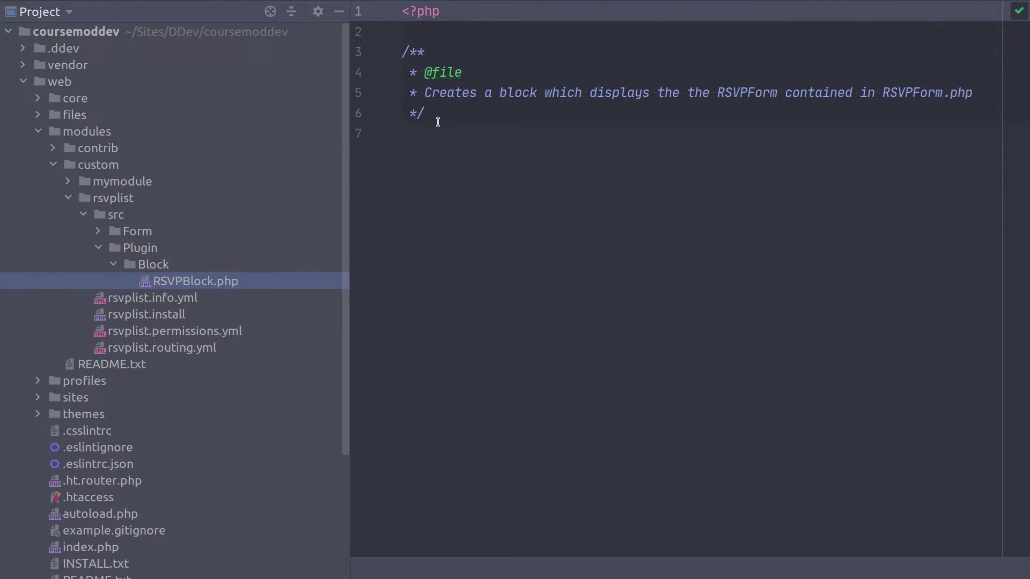
drag(441, 119, 385, 53)
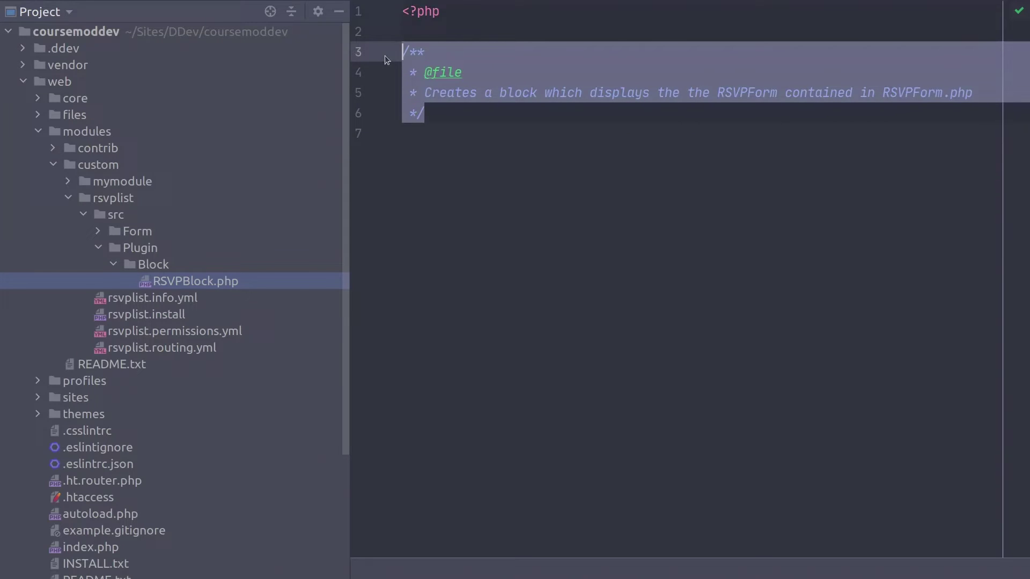
click(429, 132)
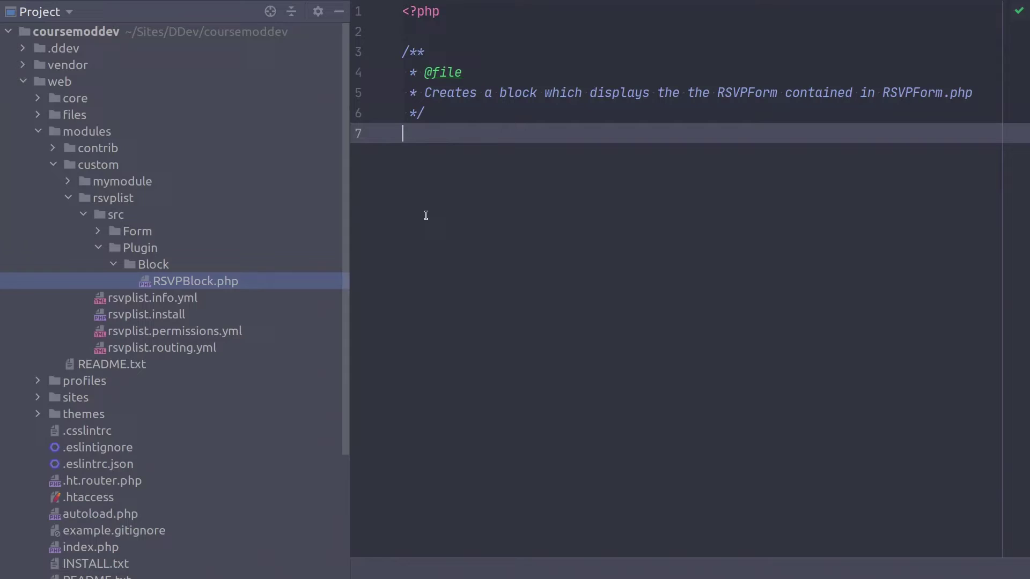
Step: Add the namespace line Drupal\rsvplist\Plugin\Block below the doc comment
text(namespace Drupal\rsvplist\Plugin\Block;)
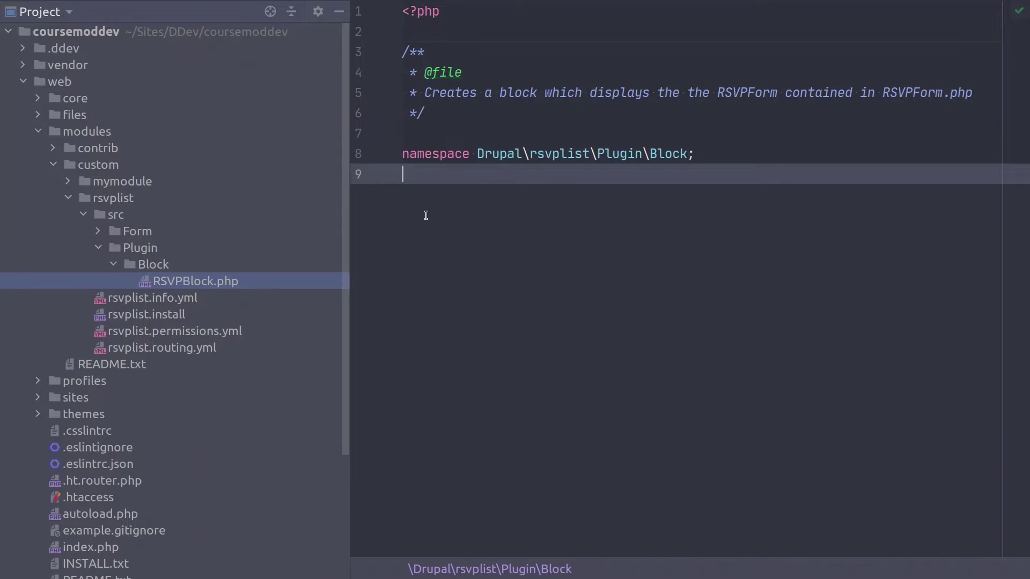
click(414, 136)
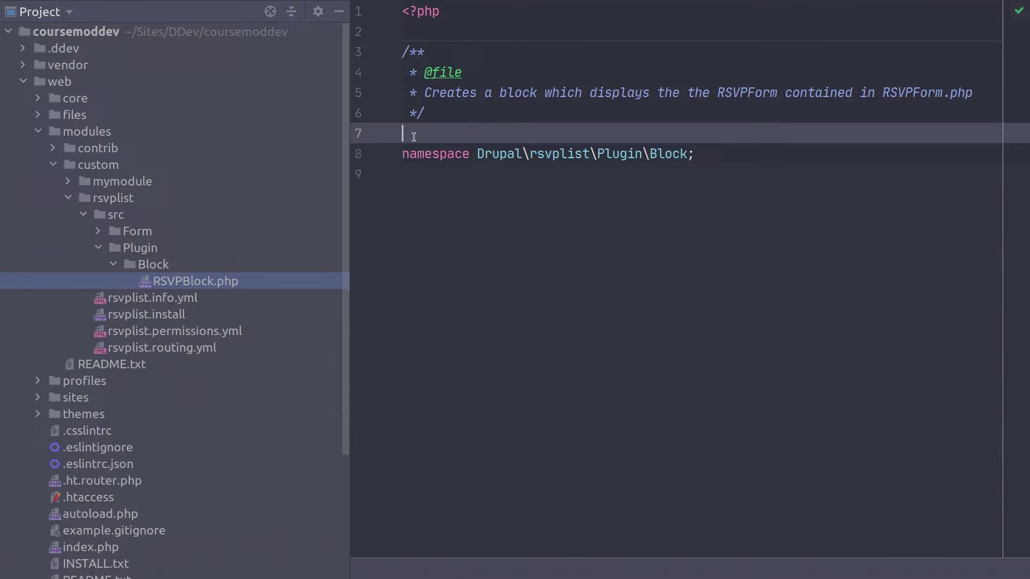
click(412, 174)
click(405, 155)
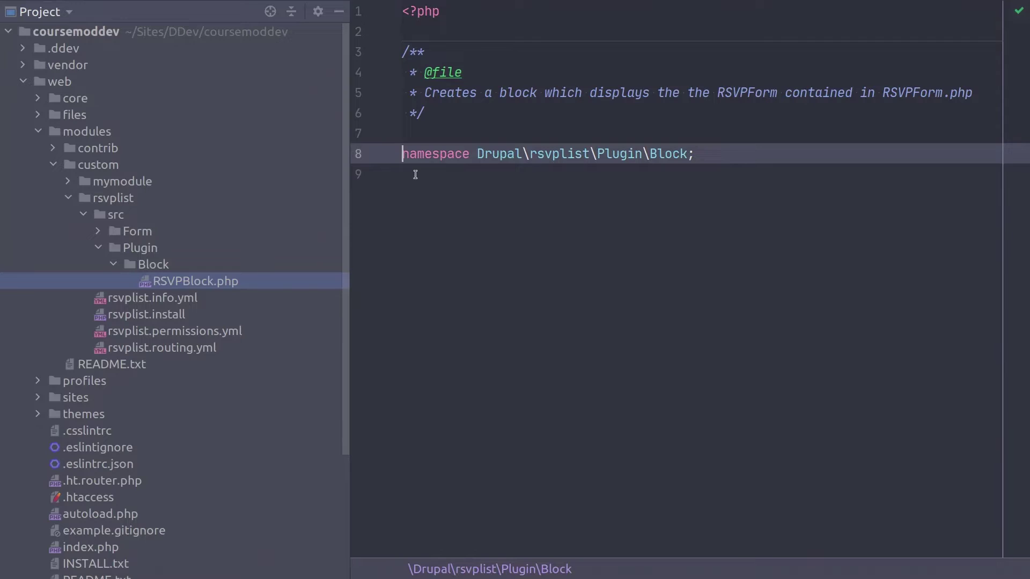
click(416, 175)
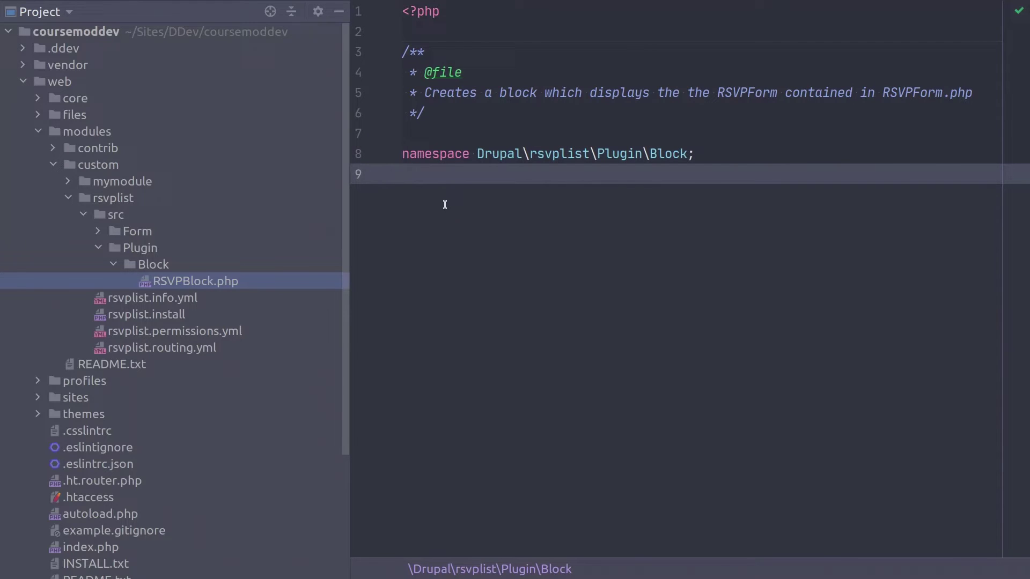
Step: Add use imports for BlockBase, AccountInterface and AccessResult
text(use Drupal\Core\Block\BlockBase; use Drupal\Core\Session\AccountInterface; use Drupal\Core\Access\AccessResult;)
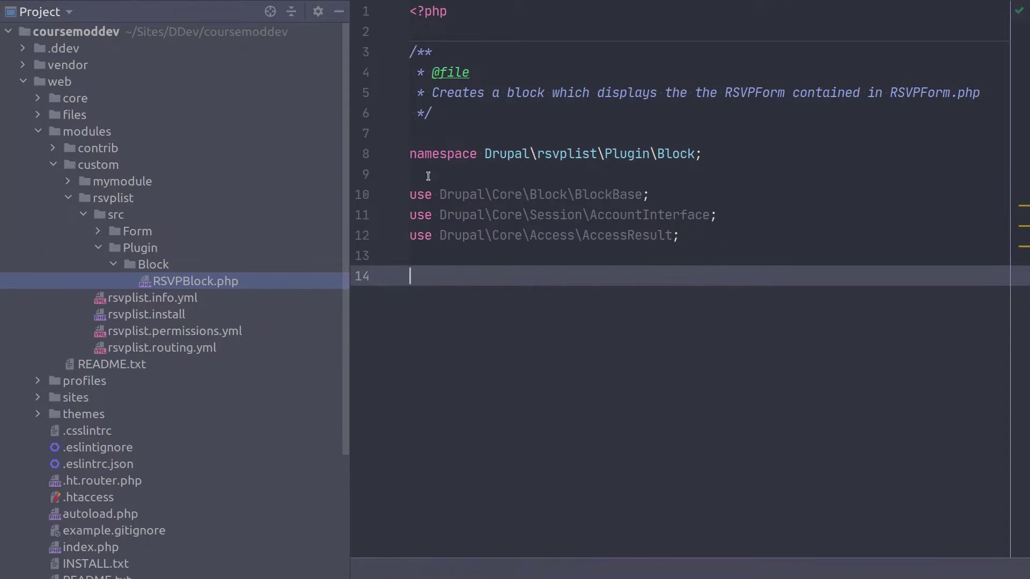
click(415, 178)
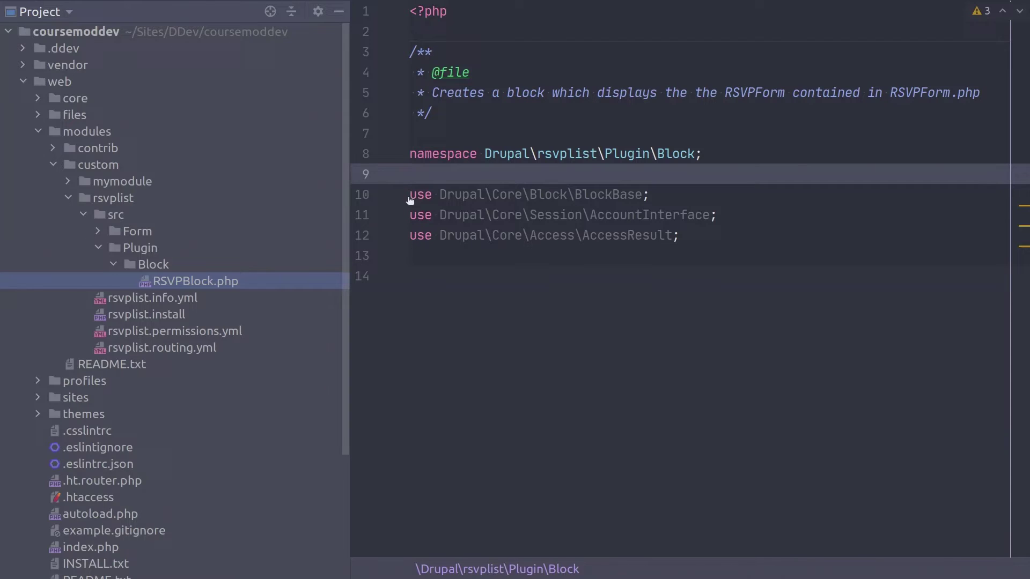
click(410, 195)
click(410, 214)
click(411, 235)
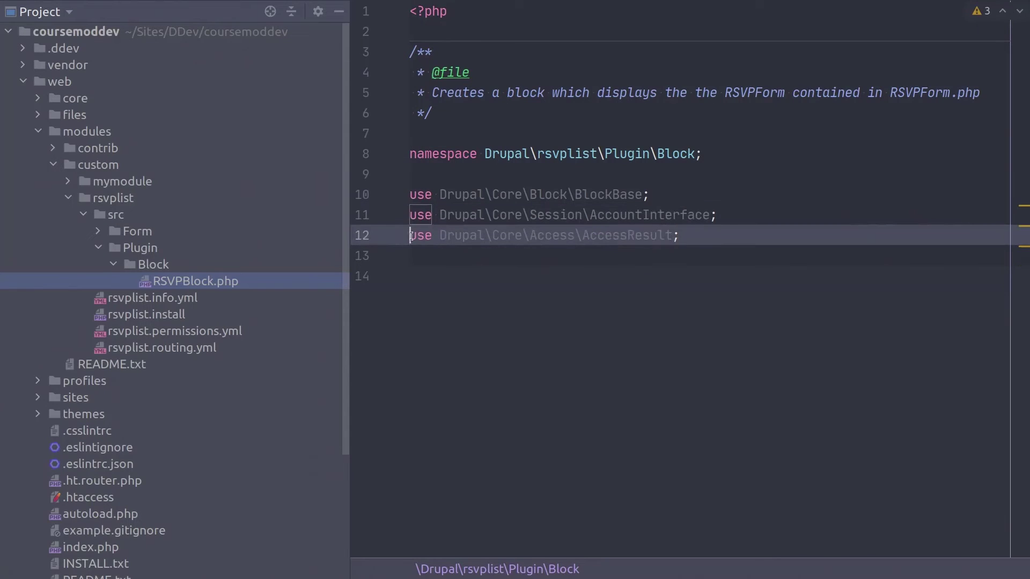
click(411, 256)
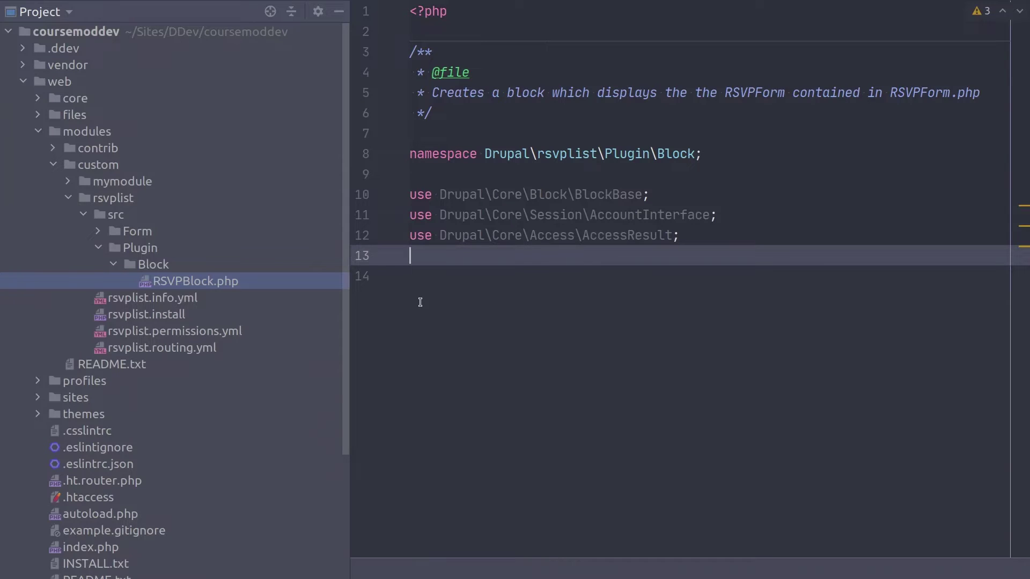
Step: Write an empty 'class RSVPBlock extends BlockBase { }' below the use imports
click(419, 277)
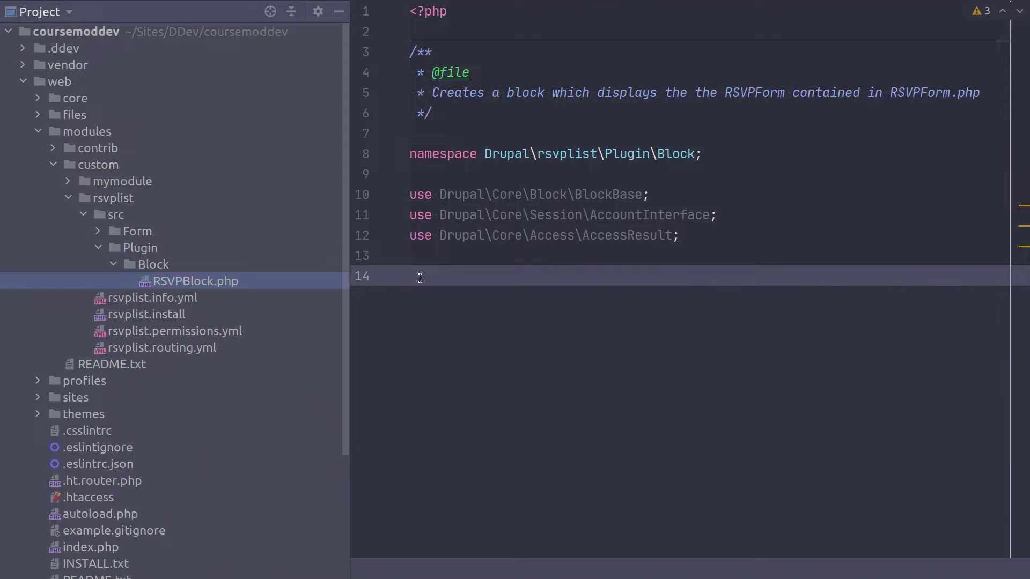
text(class RSVPBlock extends BlockBase {)
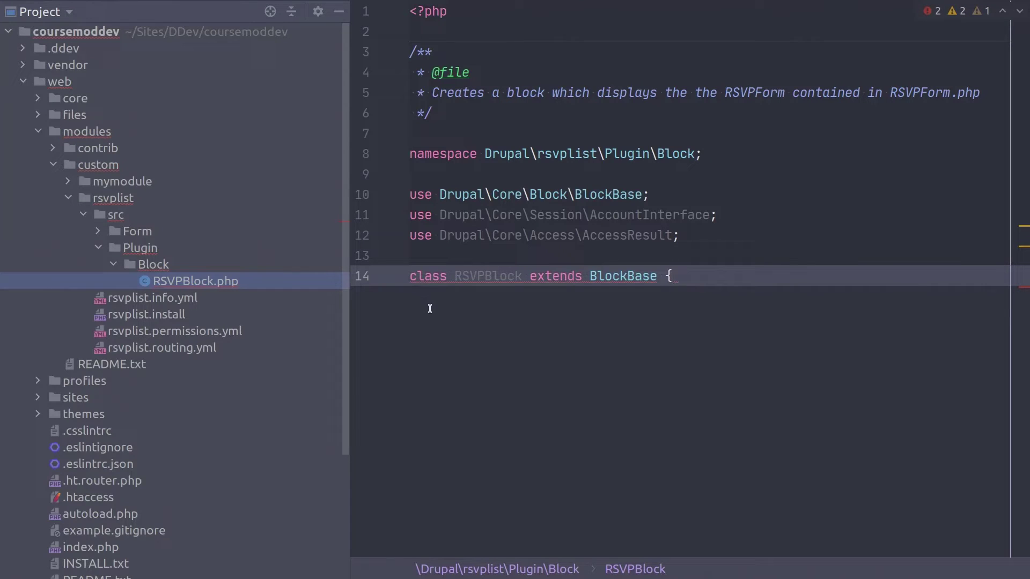
click(473, 282)
click(454, 309)
key(Return)
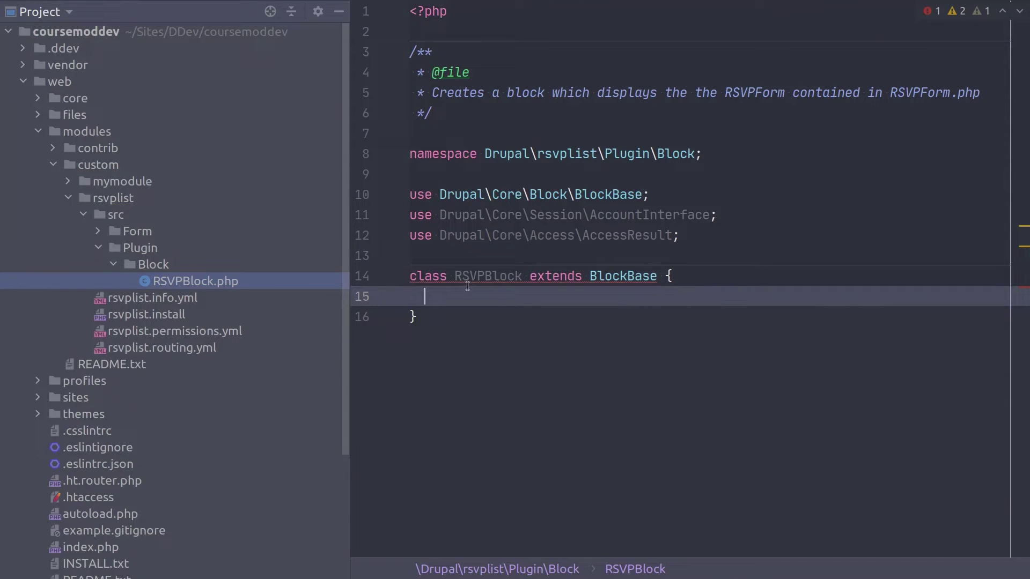
click(627, 276)
click(484, 276)
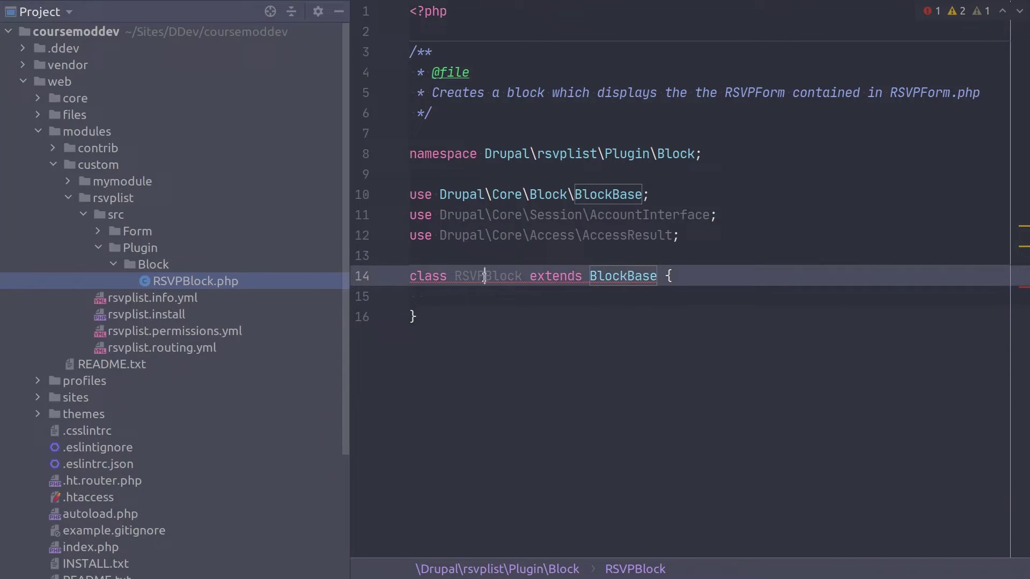
click(465, 300)
key(Up)
key(Up)
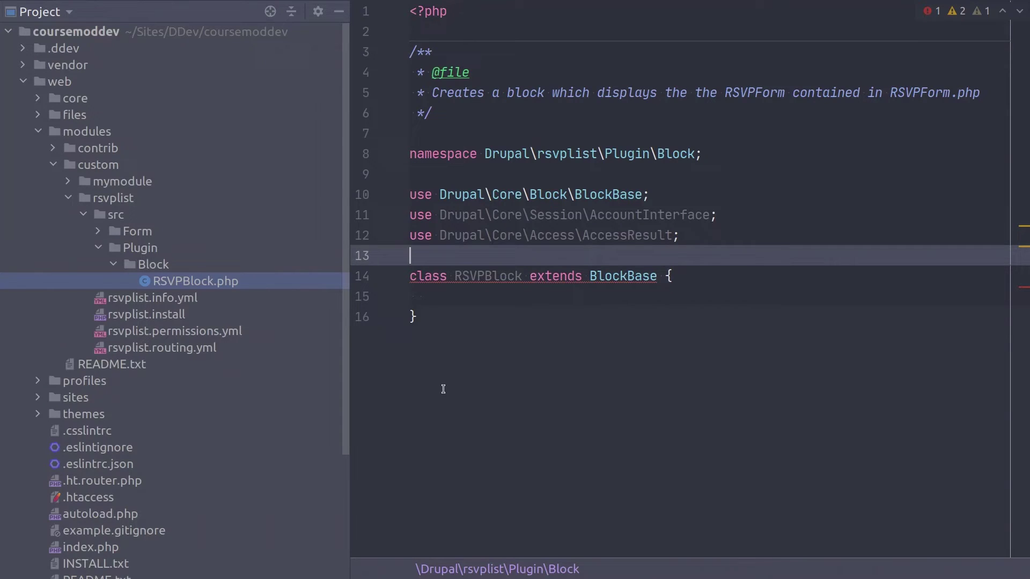
key(Return)
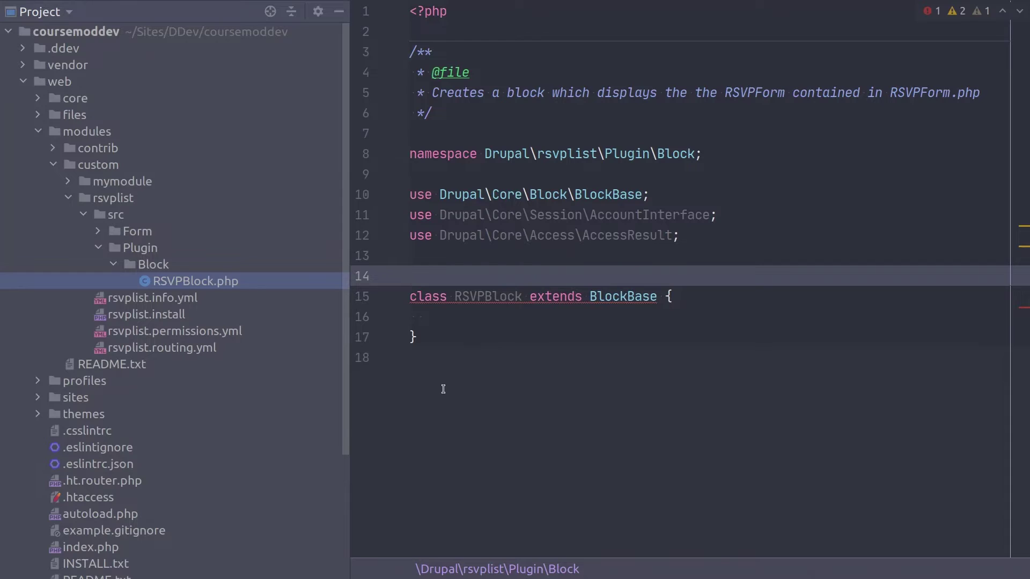
text(/**  * Provides the RSVP main block.  *  * @Block(  *   id = "rsvp_block",  *   admin_label = @Translation("The RSVP Block")  * )  */)
mouse_move(434, 420)
mouse_down()
mouse_move(377, 351)
mouse_move(379, 285)
mouse_up()
click(482, 418)
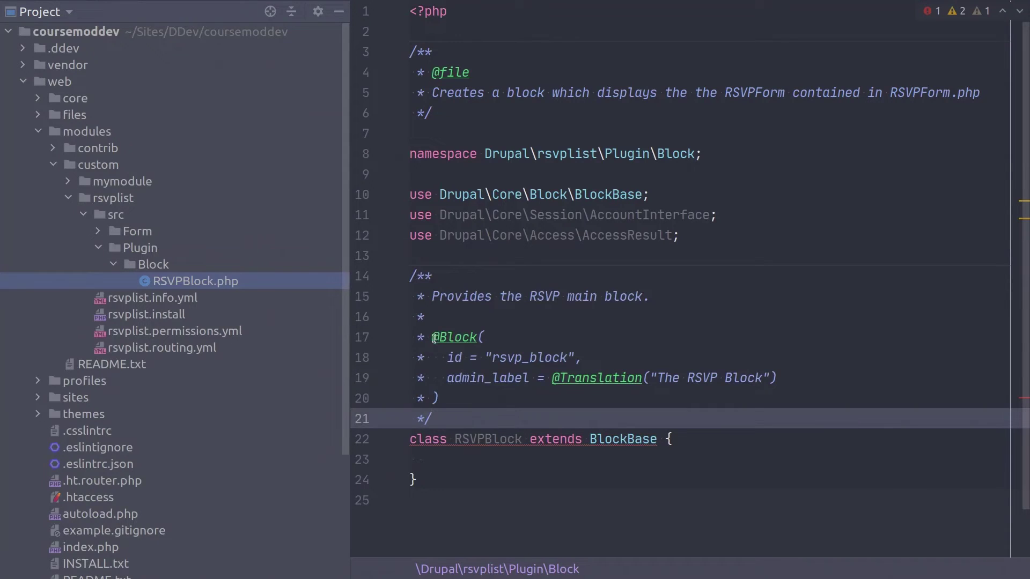
drag(432, 338, 477, 338)
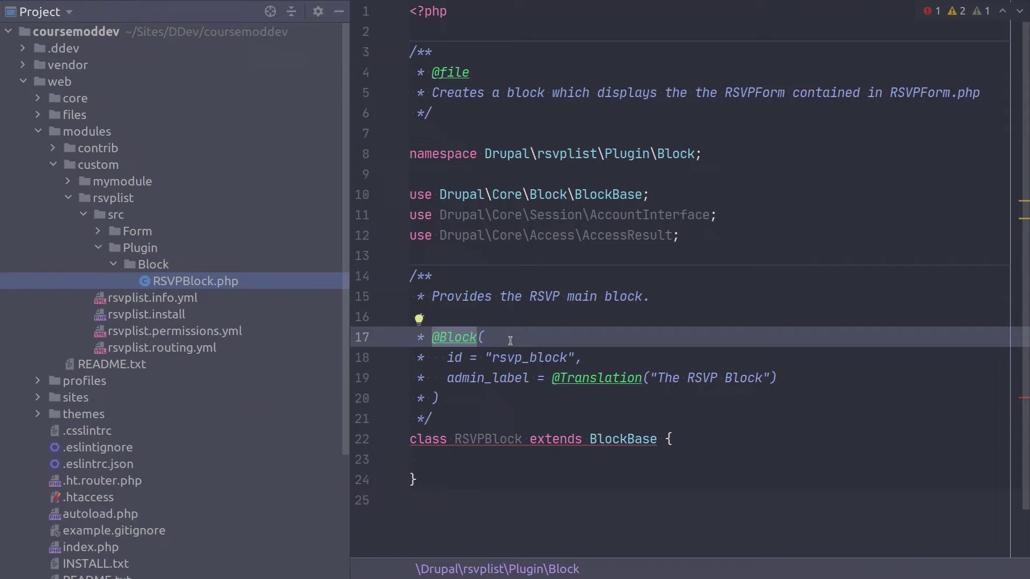
Step: Review the annotation's id rsvp_block and admin_label 'The RSVP Block'
click(456, 359)
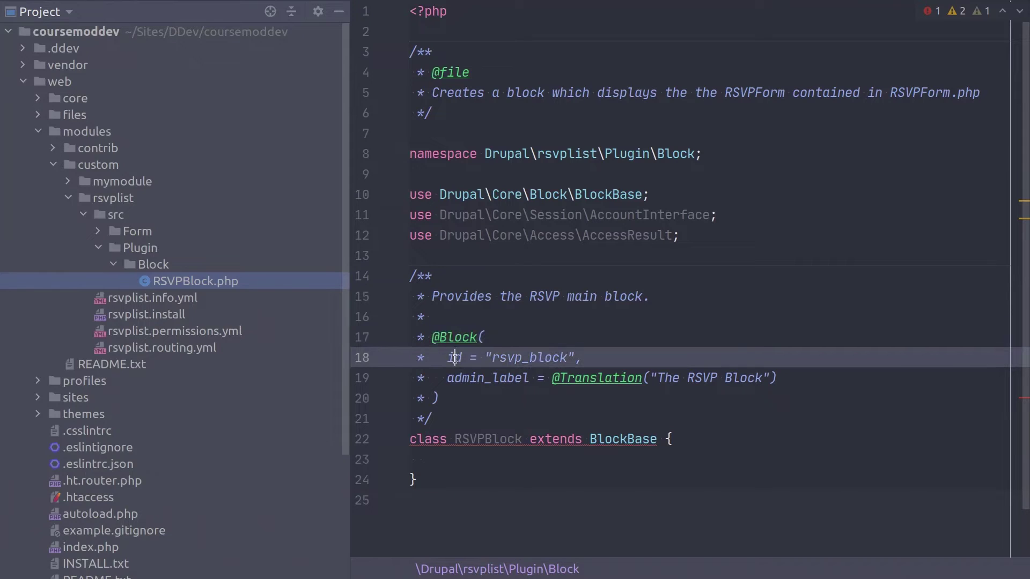
double_click(530, 358)
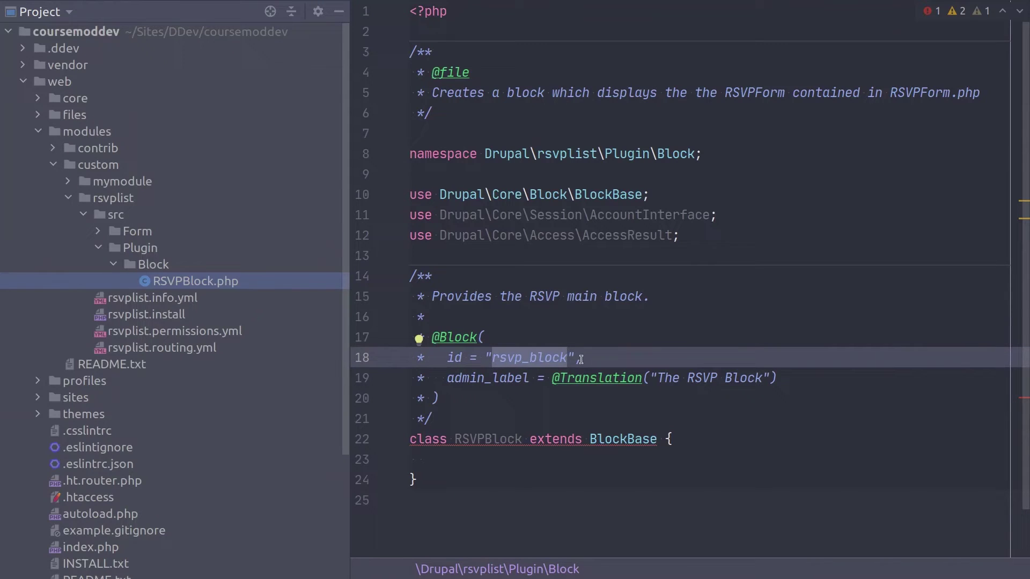
click(569, 357)
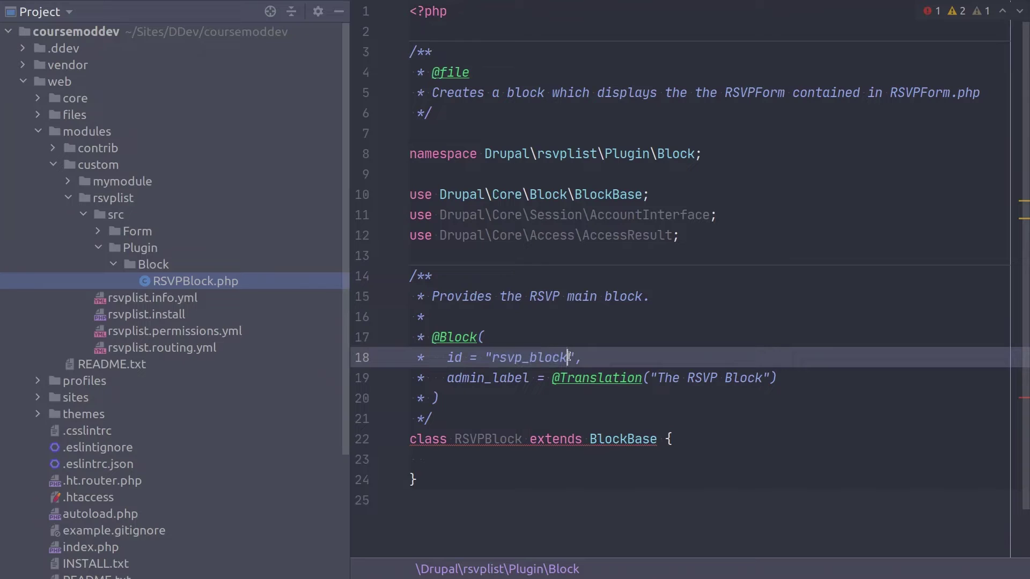
double_click(482, 380)
click(507, 380)
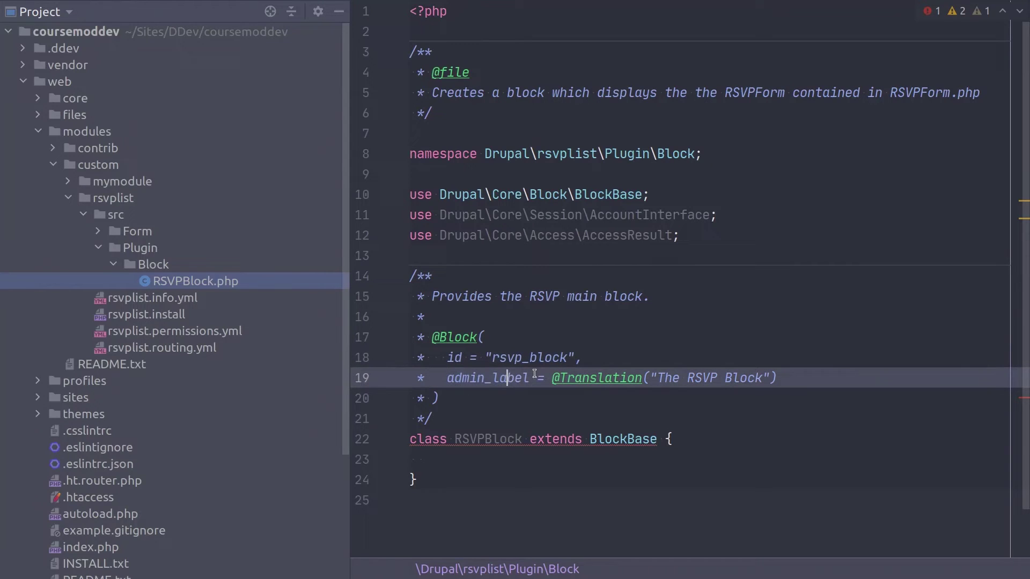
drag(656, 378, 762, 377)
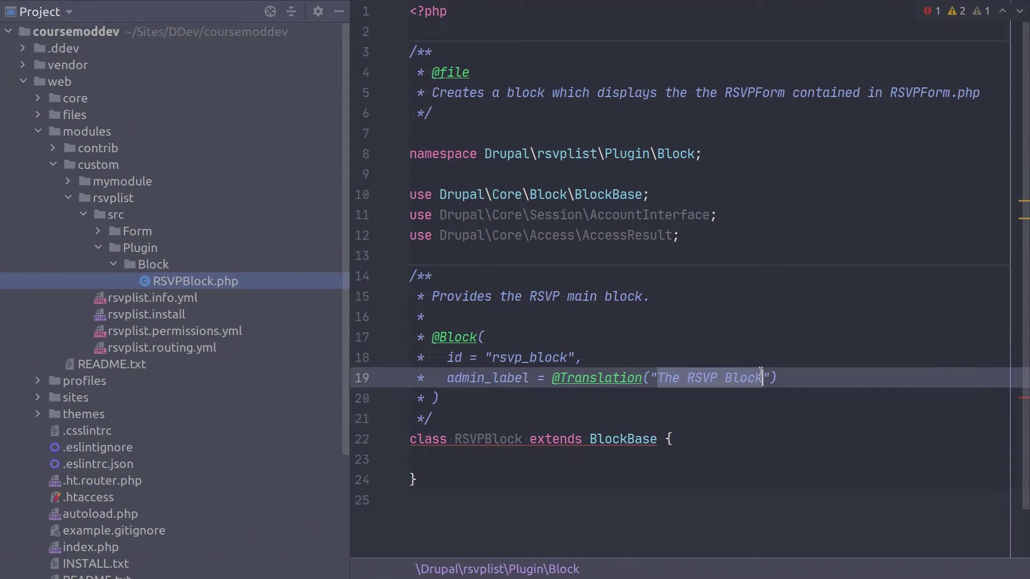
click(460, 424)
drag(467, 425, 380, 281)
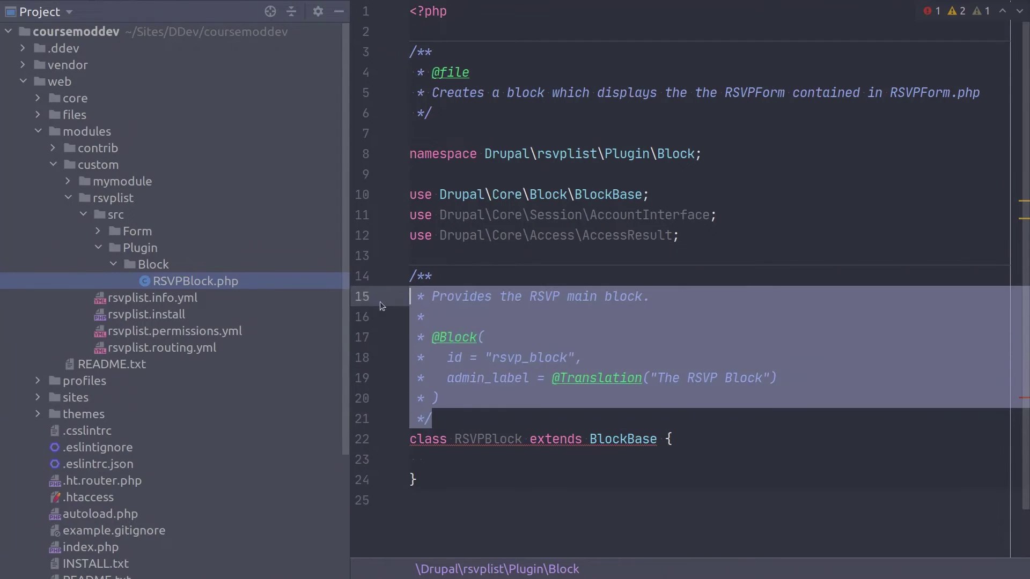
click(474, 425)
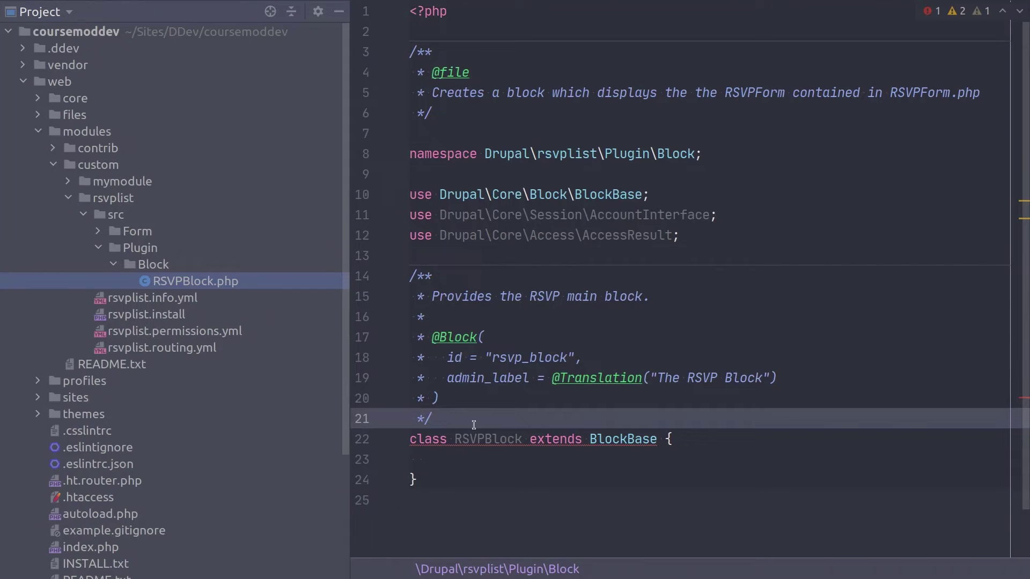
Step: Paste the commented build() method into the RSVPBlock class body
click(473, 464)
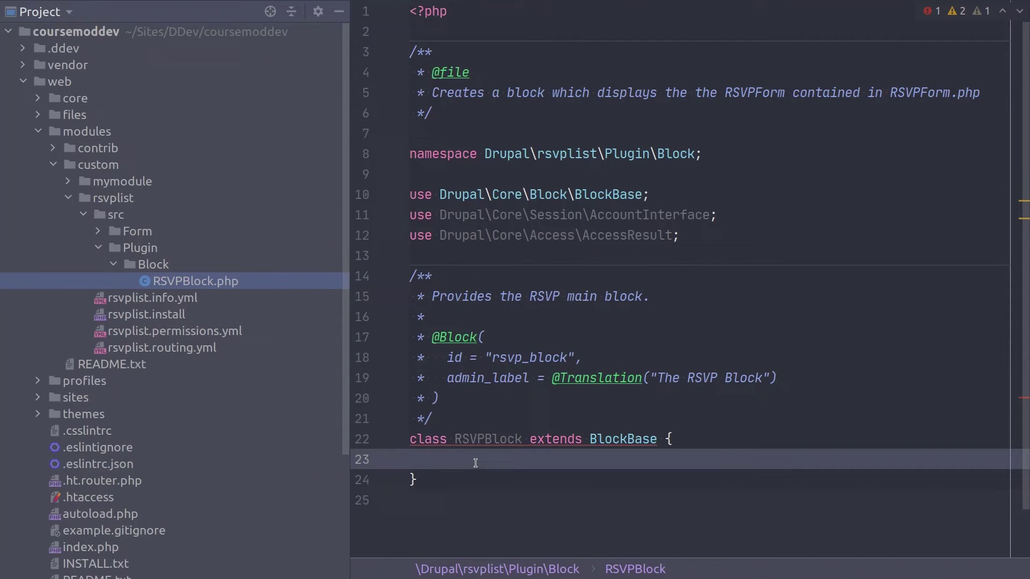
scroll(483, 451, down, 3)
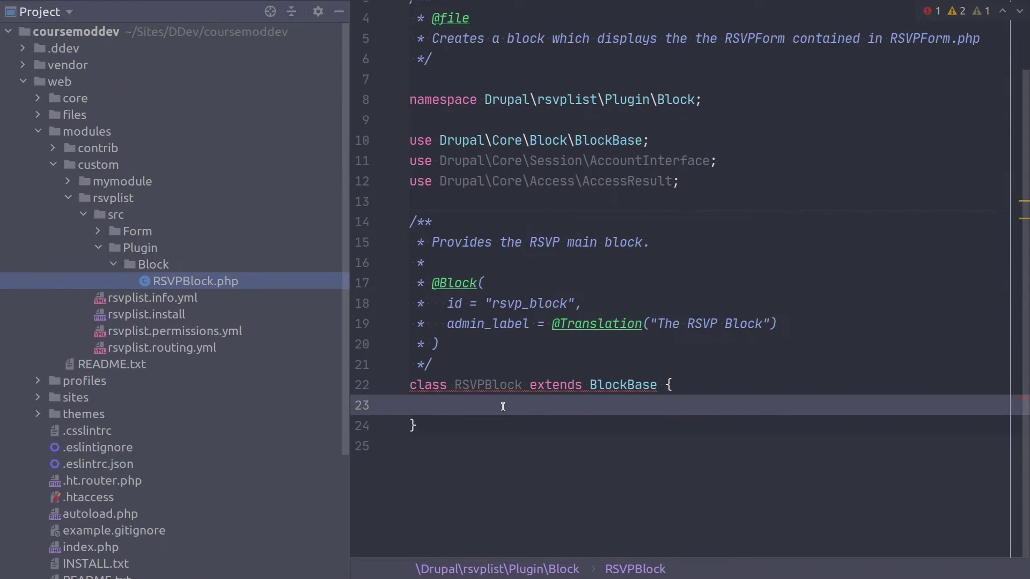
click(499, 385)
click(498, 405)
text(/**    * {@inheritdoc}    */   public function build() {      return [       '#type' => 'markup',       '#markup' => $this->t('My RSVP List Block'),     ];   })
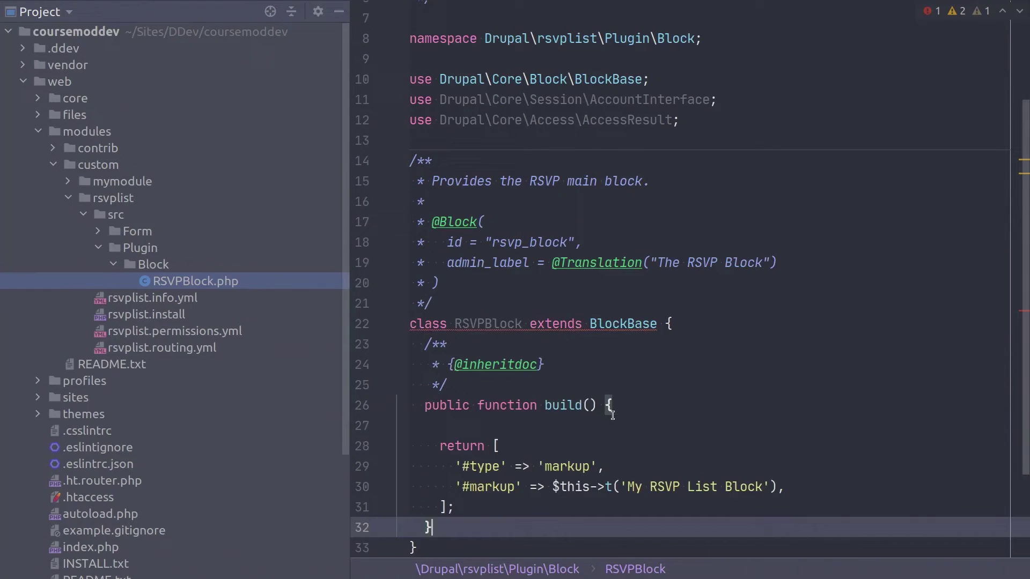
scroll(604, 416, down, 3)
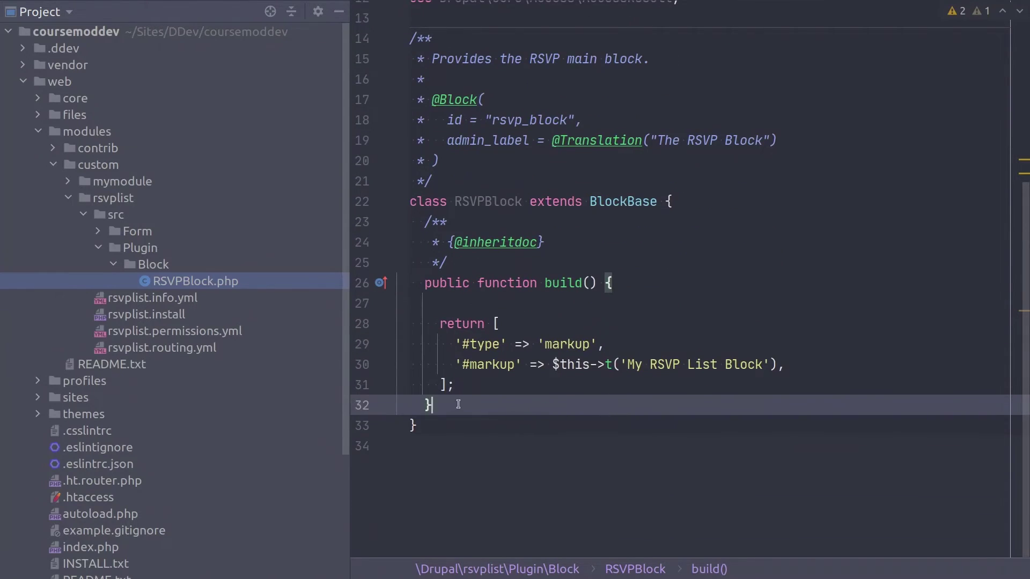
drag(472, 415, 377, 227)
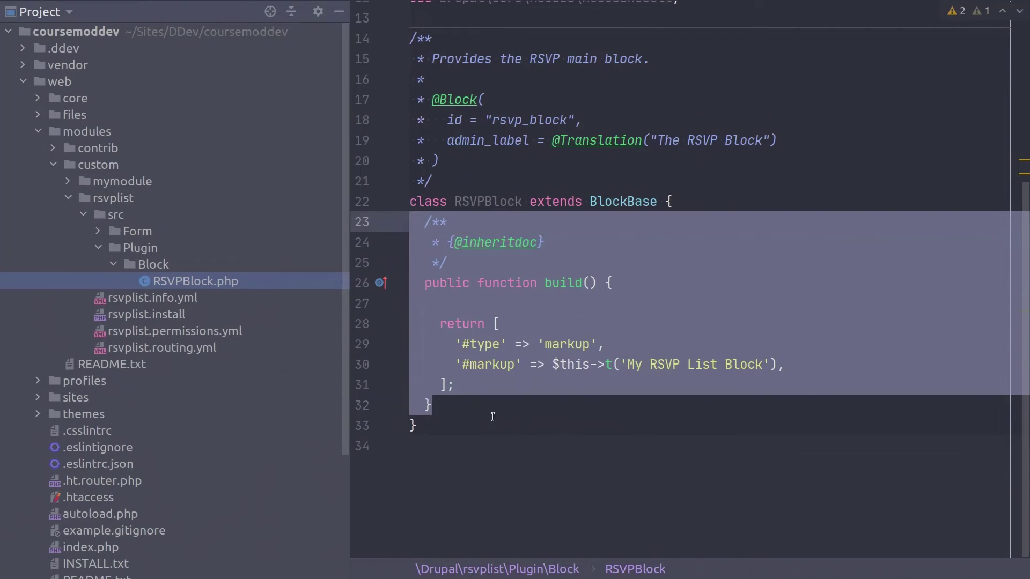
click(488, 407)
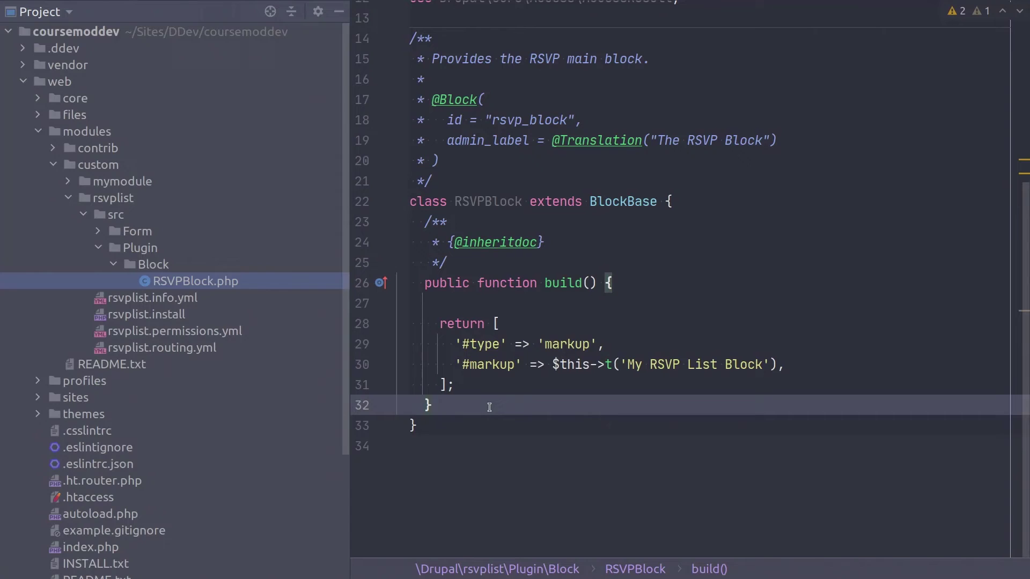
click(461, 425)
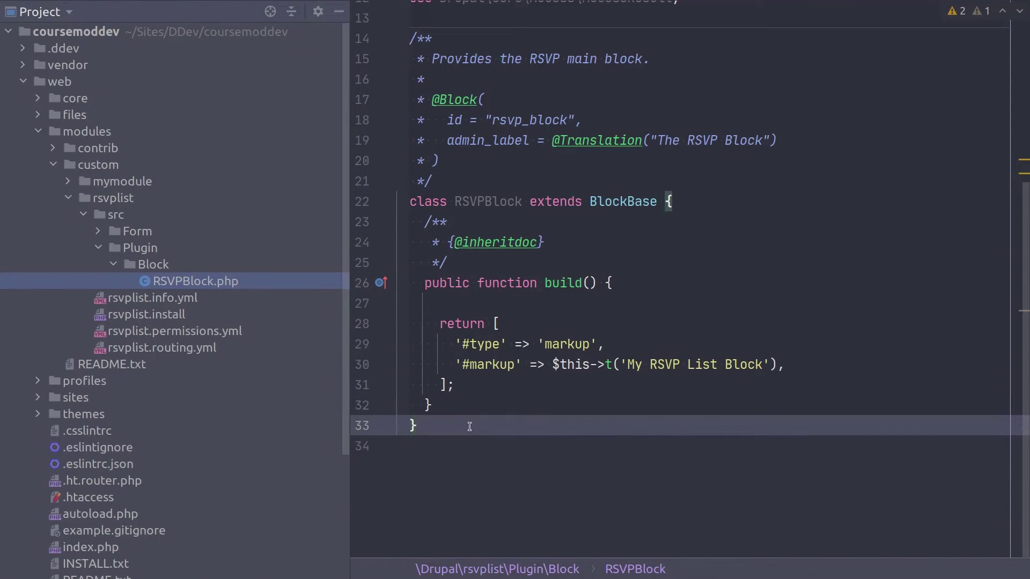
Step: Check the 'My RSVP List Block' markup, label 'The RSVP Block' and id rsvp_block
click(633, 366)
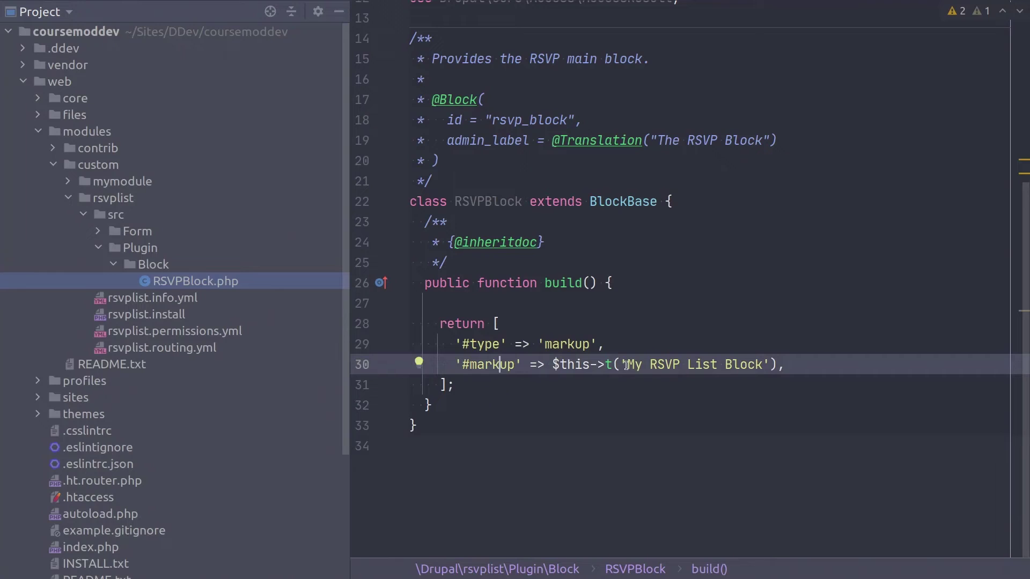
drag(627, 367, 762, 368)
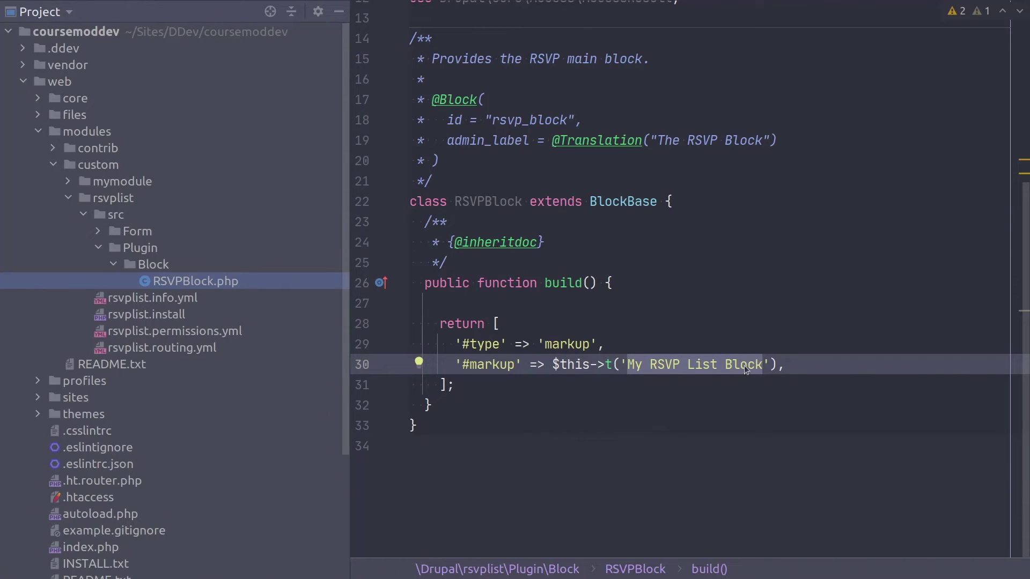
click(482, 140)
drag(658, 140, 763, 142)
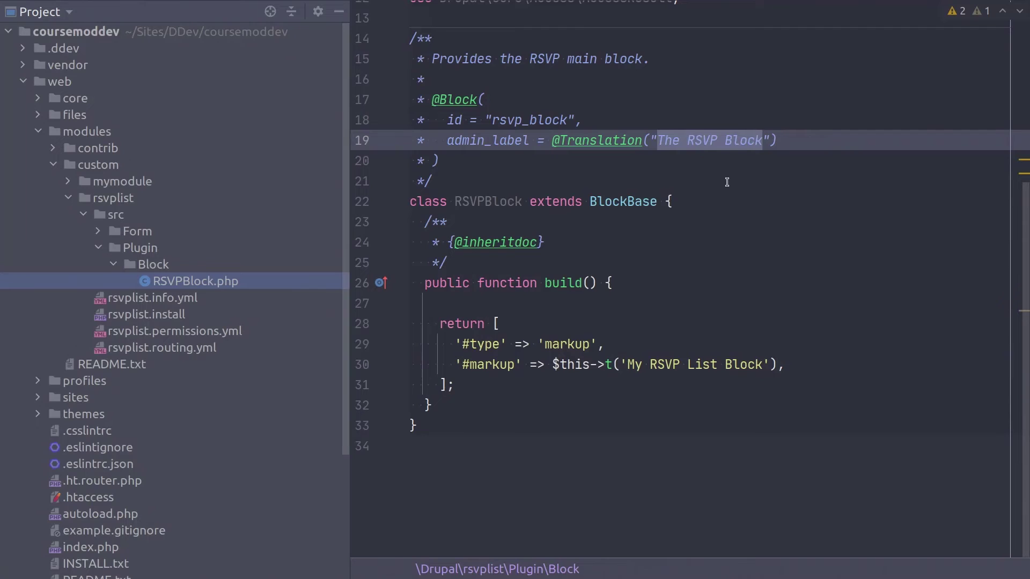
key(Left)
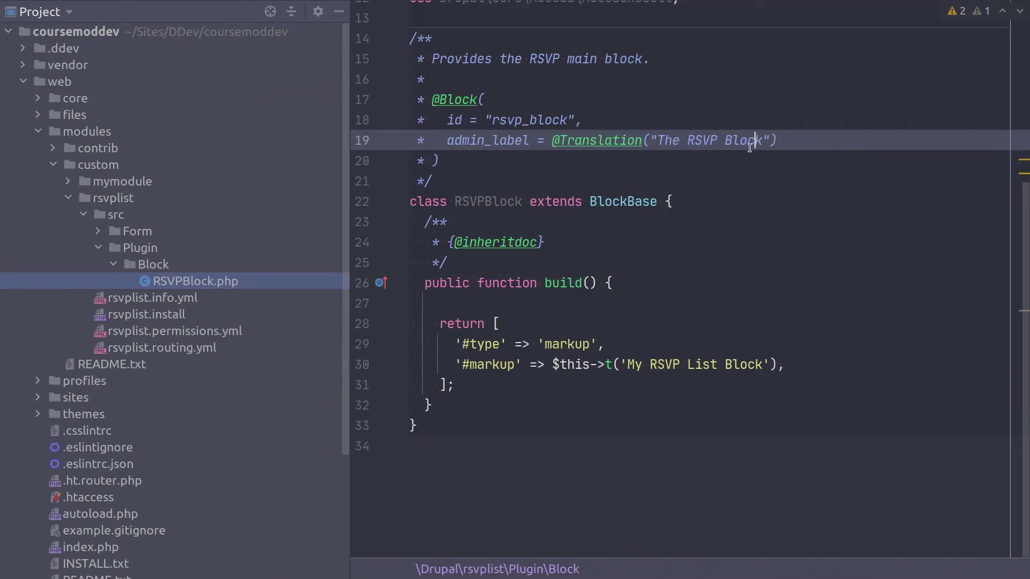
click(445, 120)
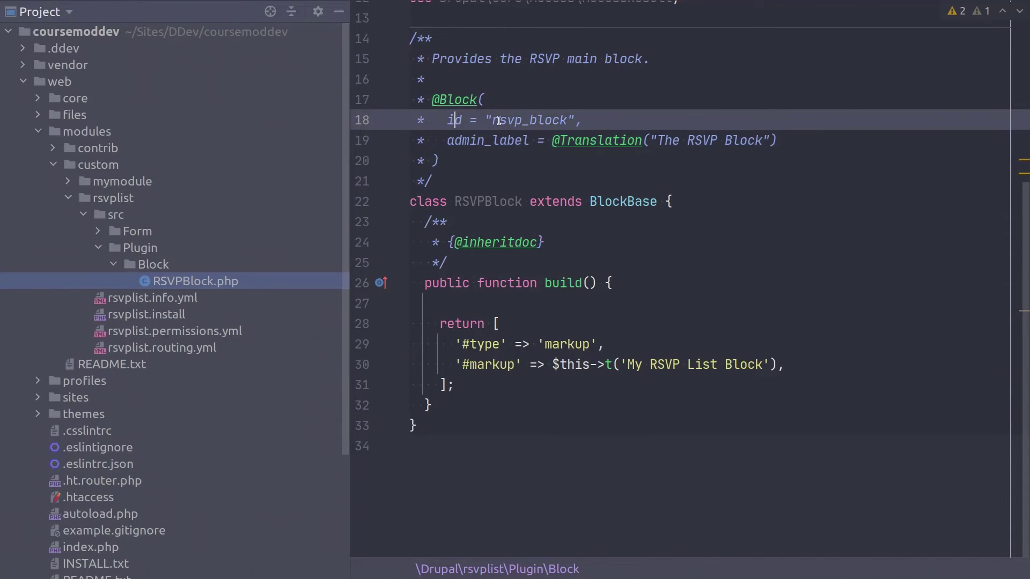
drag(492, 120, 572, 119)
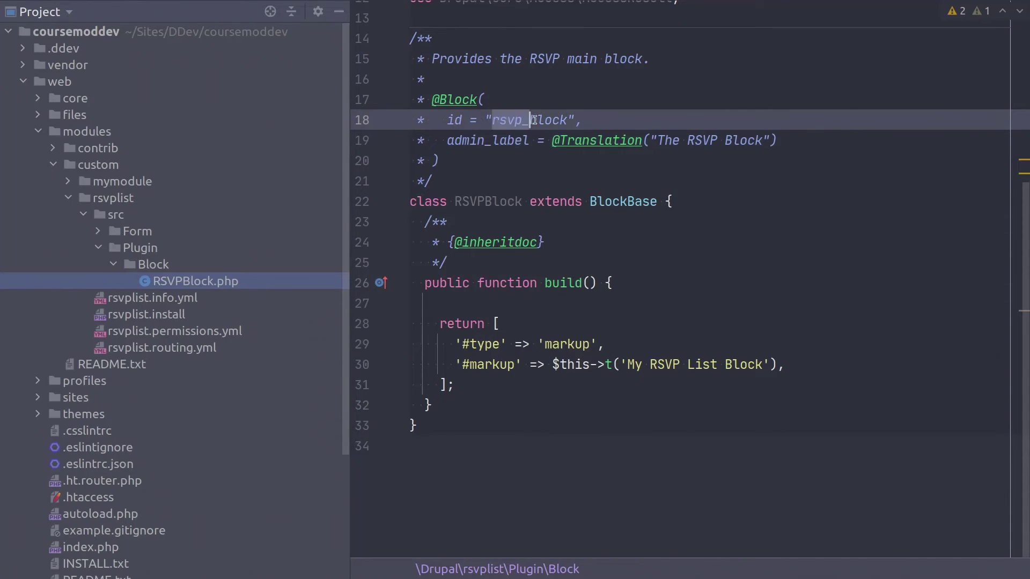
click(584, 119)
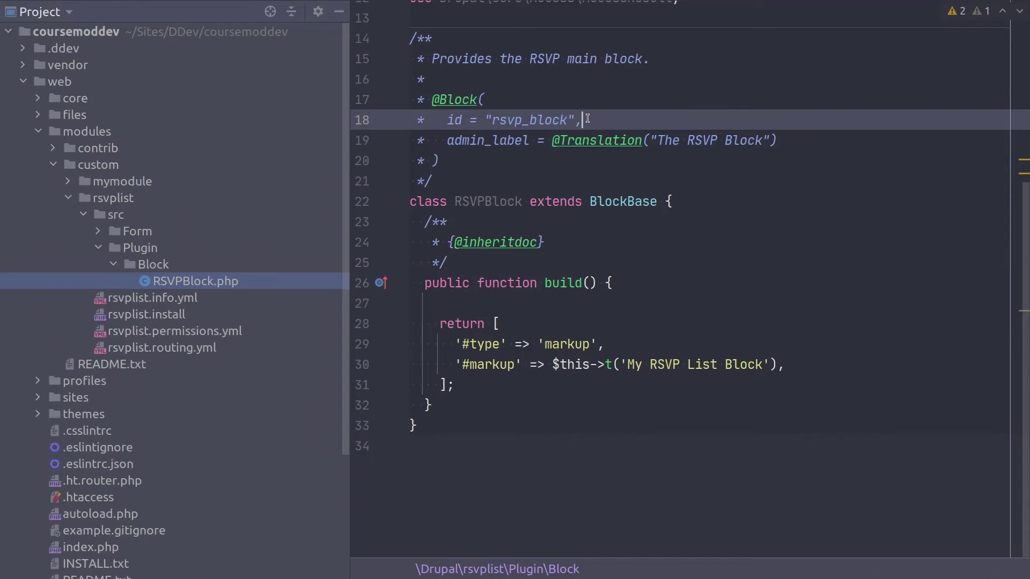
click(506, 98)
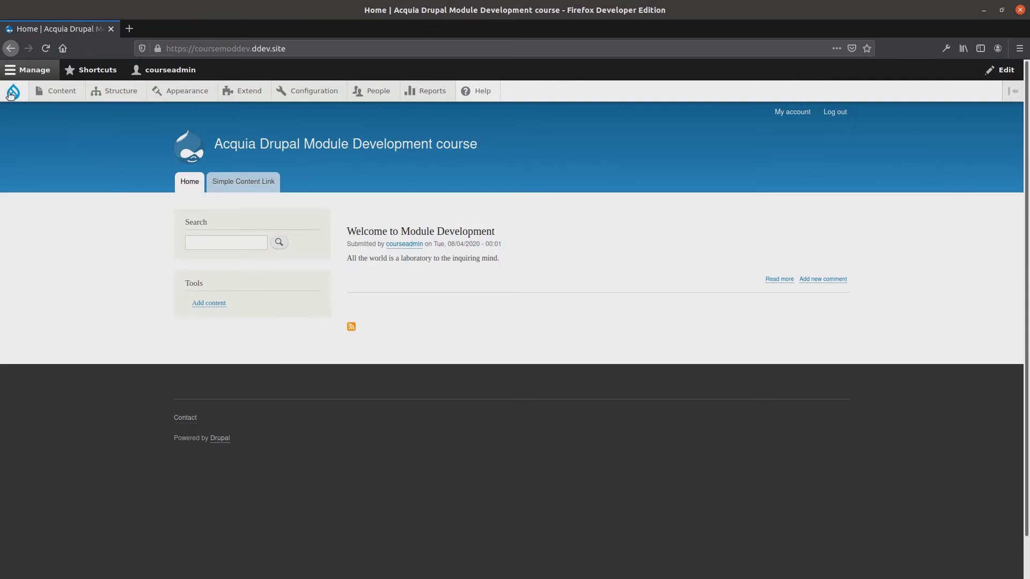
Step: Flush all caches, then list the blocks available for the Sidebar first region
mouse_move(13, 93)
click(40, 134)
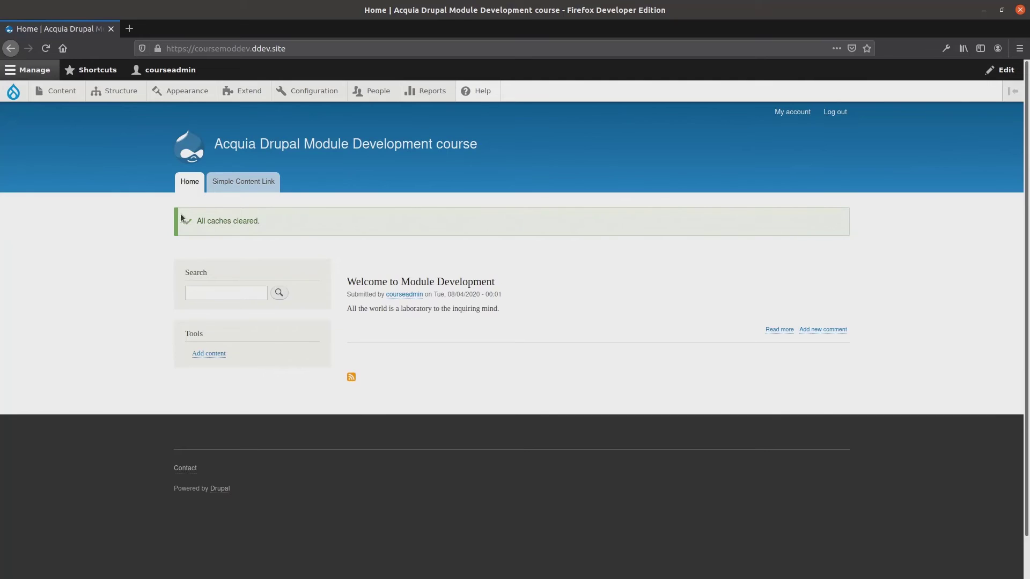
mouse_move(120, 91)
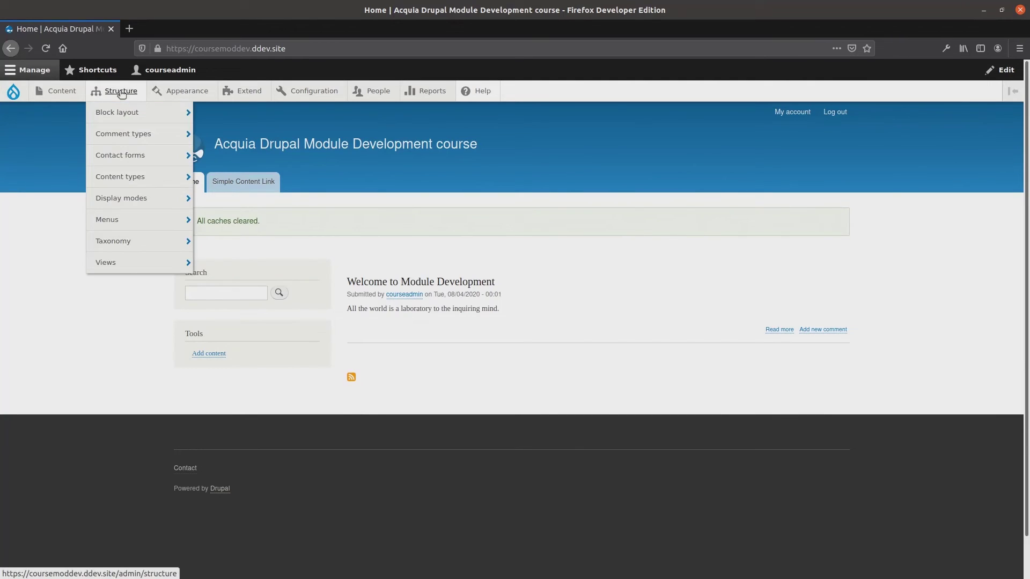
click(119, 113)
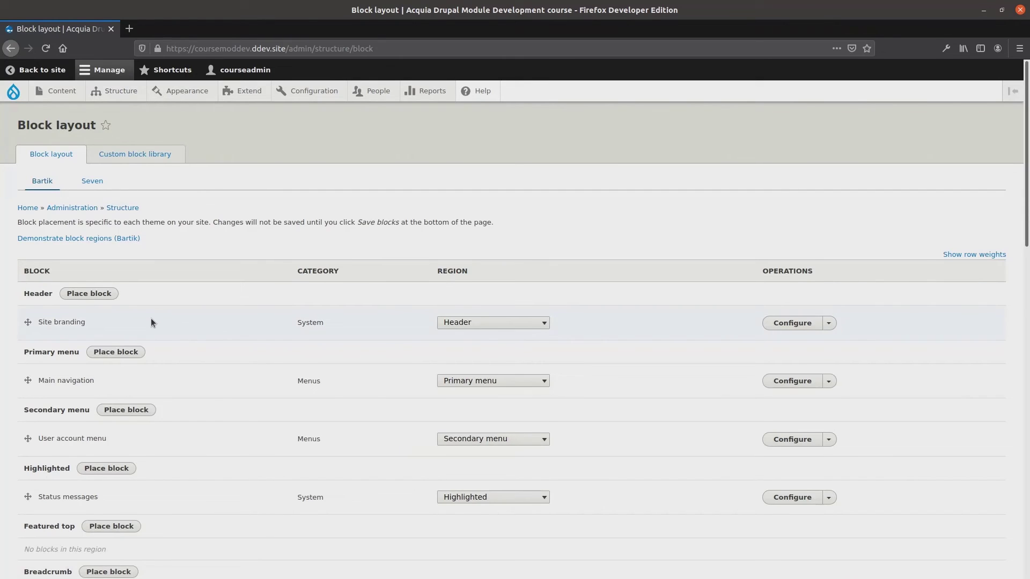
scroll(151, 322, down, 1)
scroll(151, 322, down, 4)
scroll(151, 322, down, 2)
scroll(151, 319, down, 5)
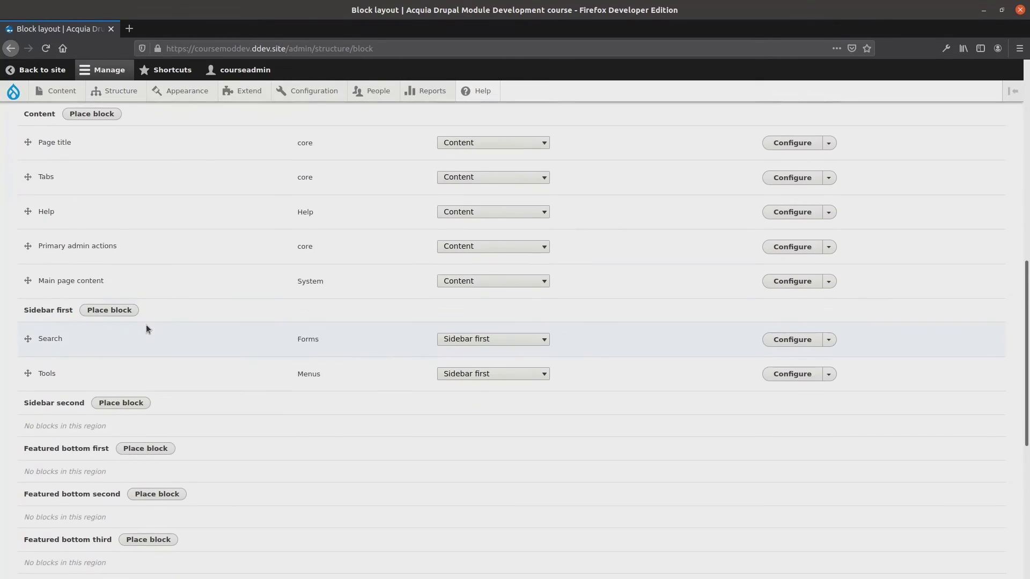
double_click(36, 304)
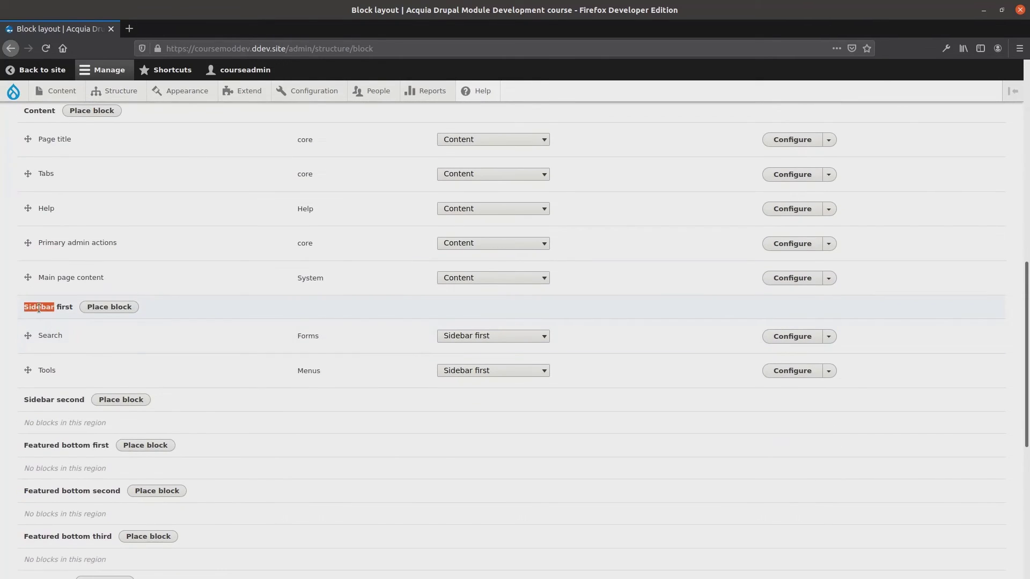
click(111, 309)
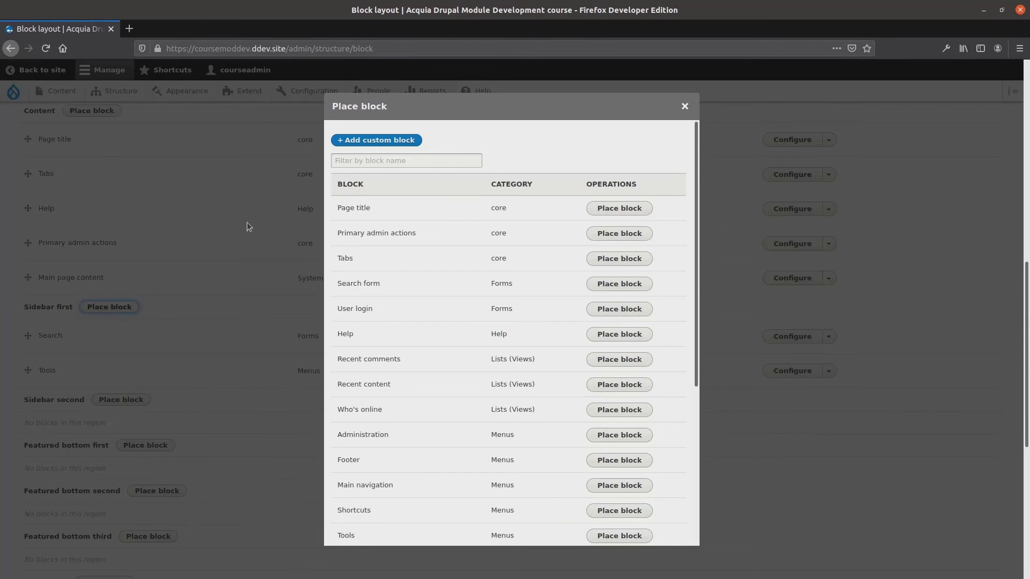
scroll(413, 303, down, 1)
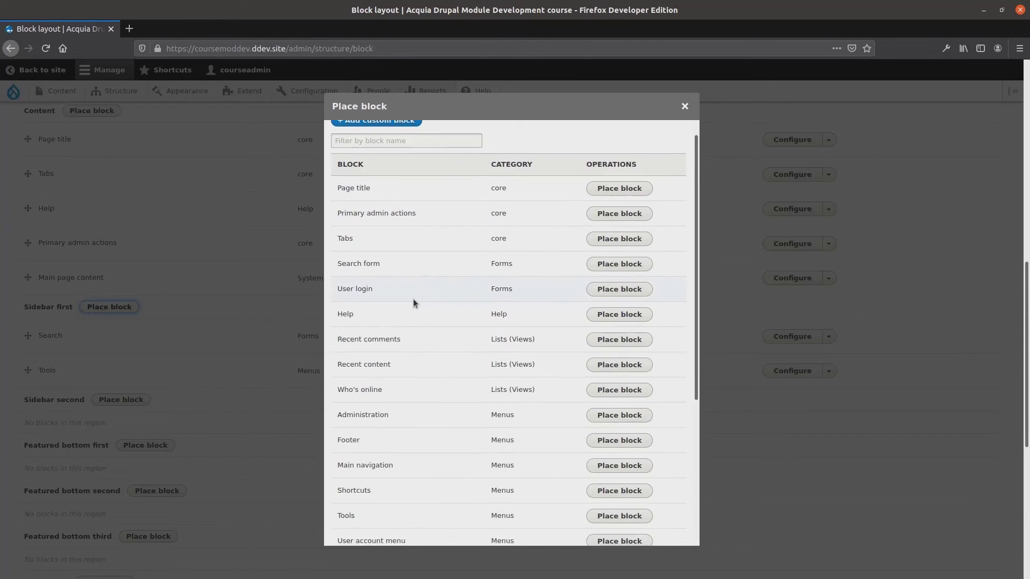
scroll(413, 302, down, 1)
scroll(413, 302, down, 2)
scroll(347, 403, down, 1)
Step: Select The RSVP Block from the Place block list to open its configuration form
drag(337, 396, 429, 397)
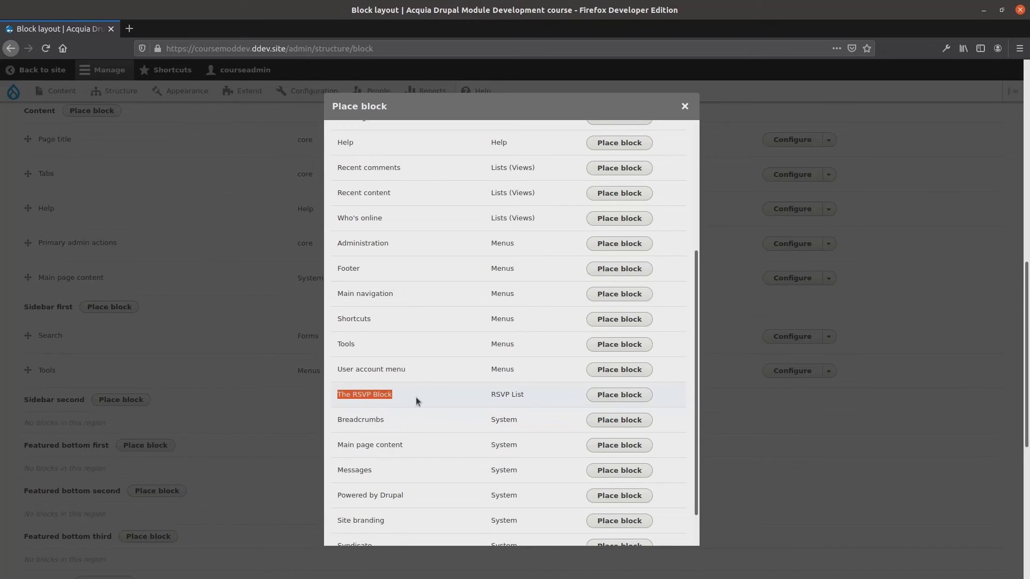
double_click(402, 394)
triple_click(399, 397)
click(400, 397)
drag(392, 395, 336, 395)
double_click(411, 395)
click(413, 396)
click(619, 397)
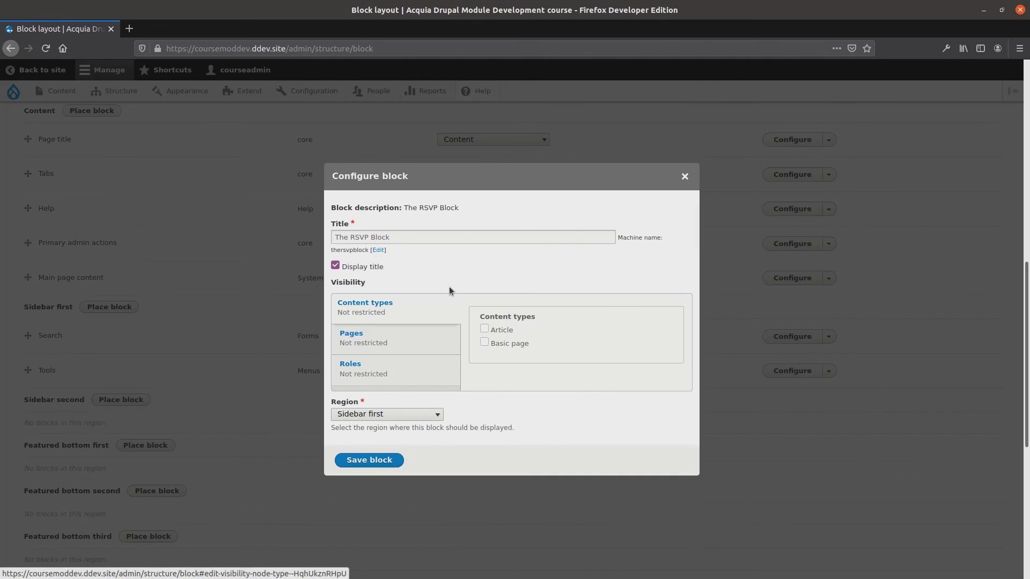
Step: Save The RSVP Block to Sidebar first with its default title, then view it on the homepage
triple_click(427, 238)
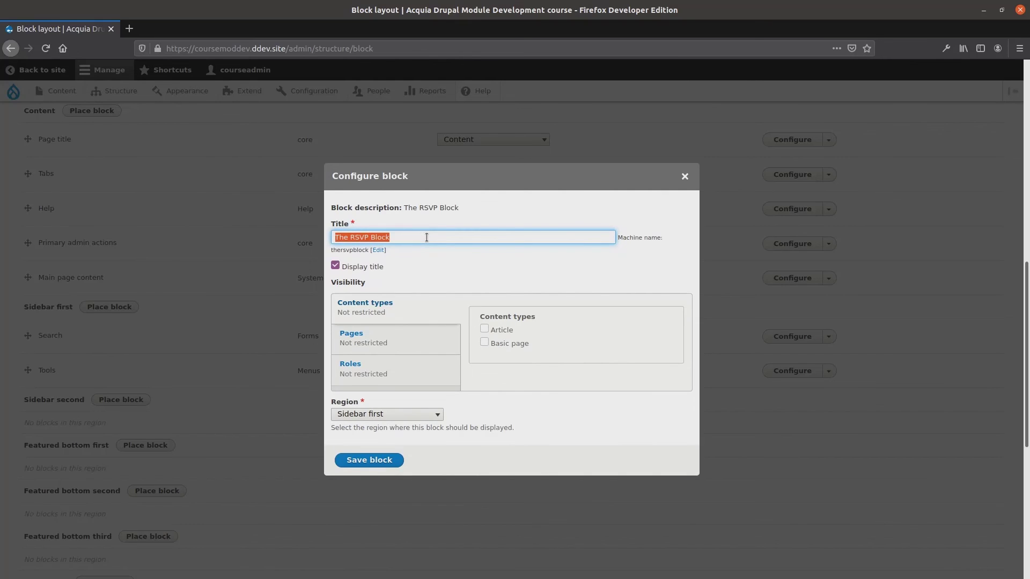
click(426, 237)
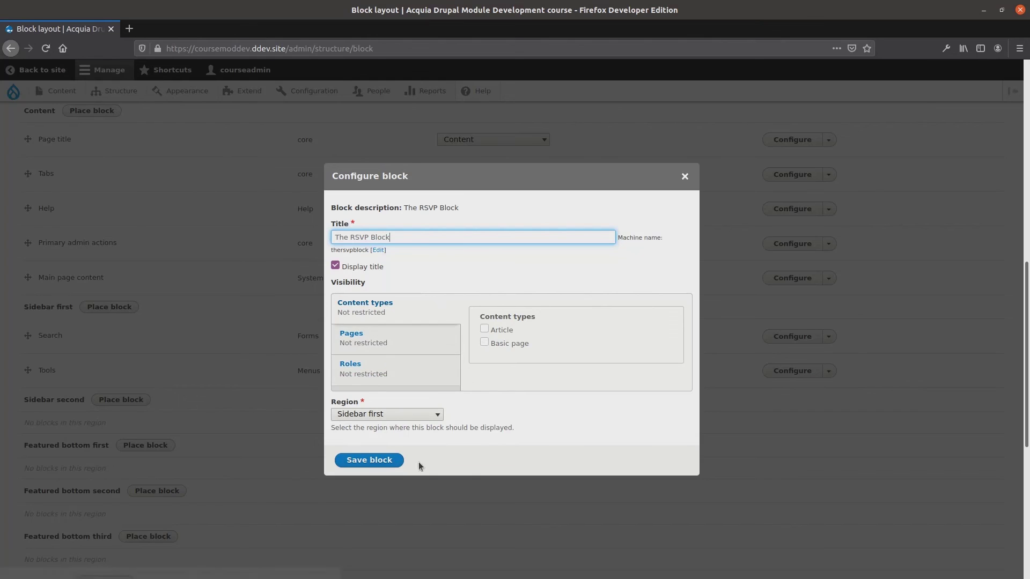
click(380, 464)
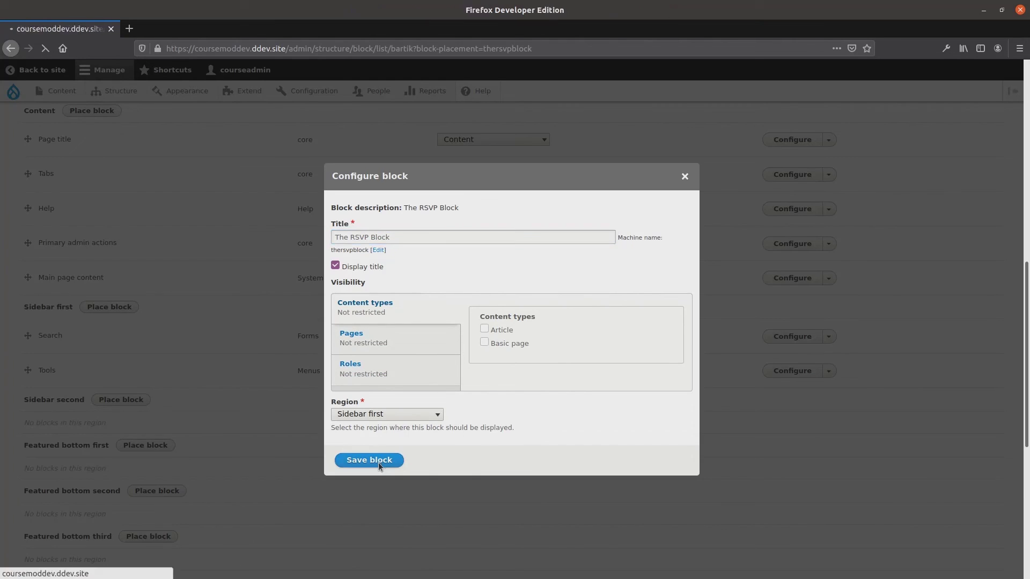
scroll(243, 456, down, 2)
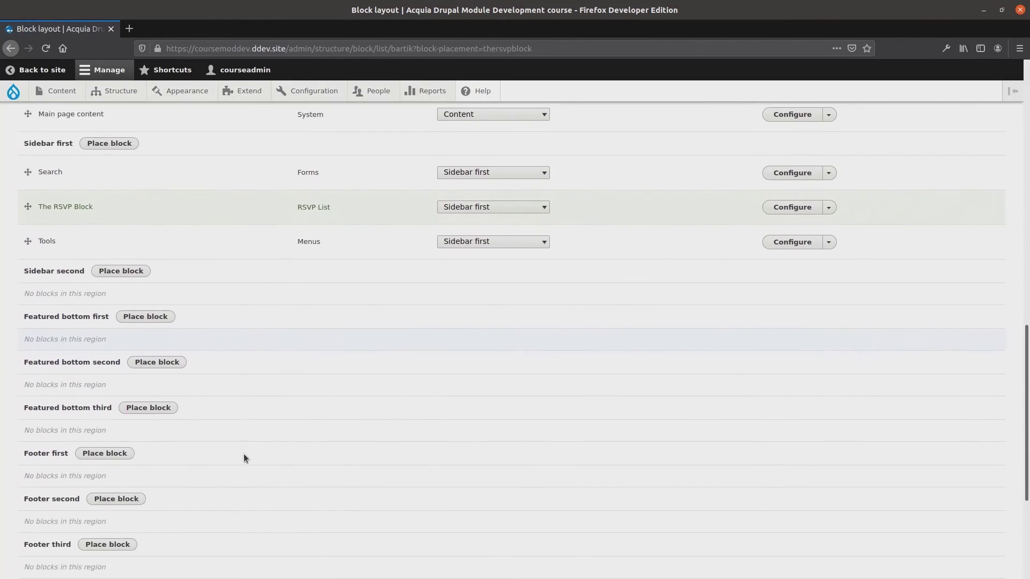
scroll(244, 456, down, 3)
click(54, 521)
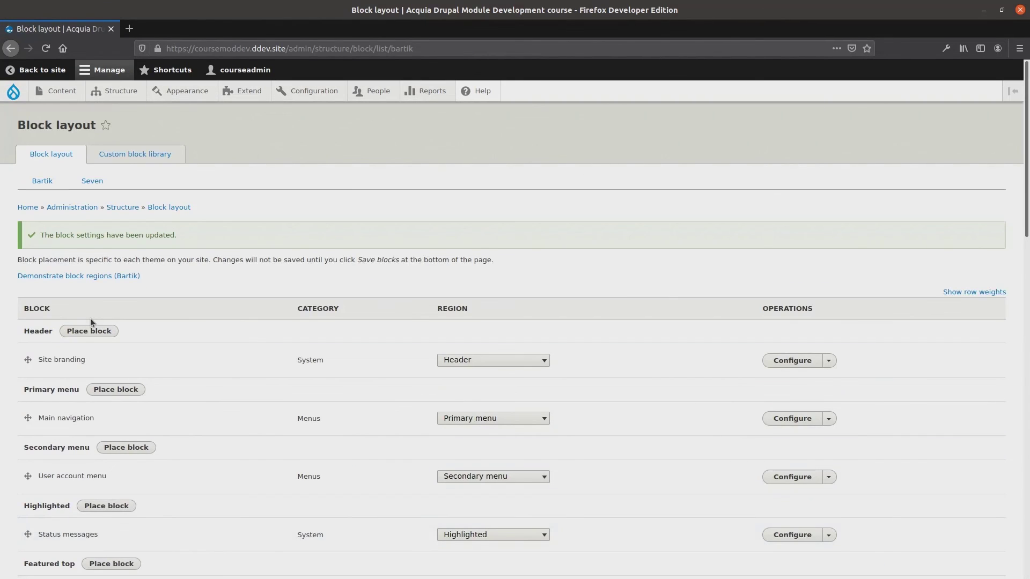
click(27, 208)
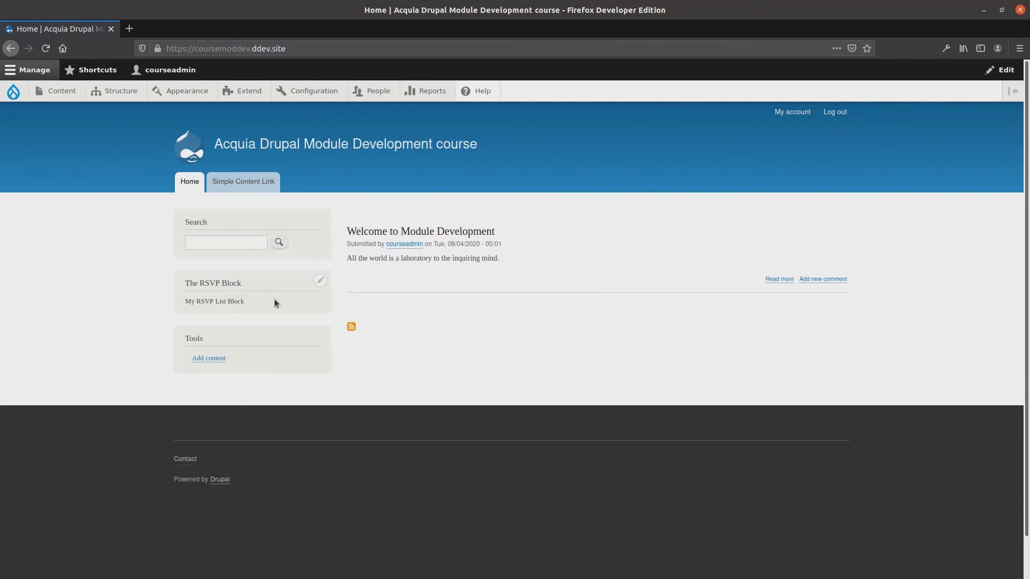
click(244, 281)
triple_click(244, 280)
click(154, 289)
drag(182, 281, 254, 304)
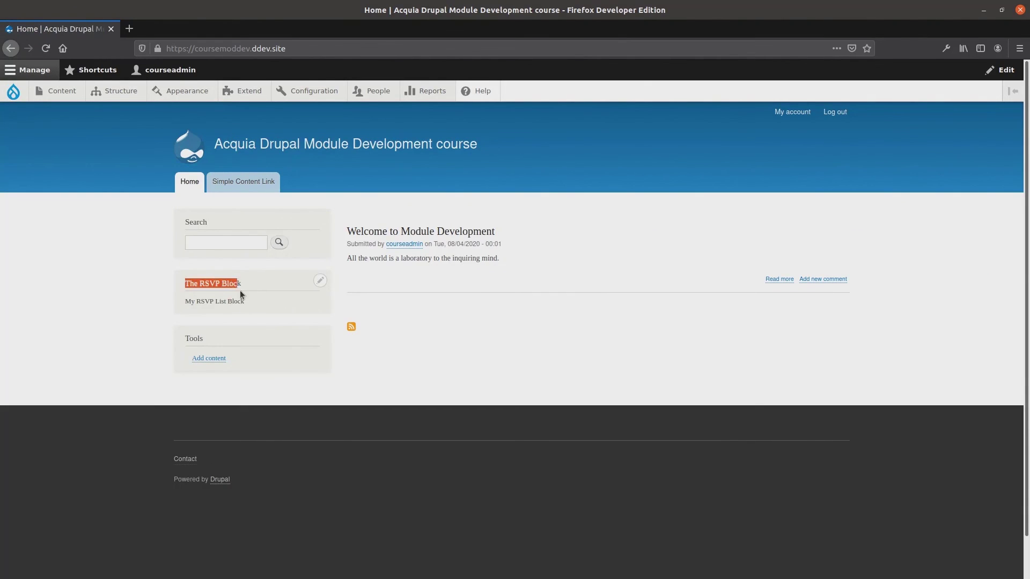
click(146, 293)
drag(272, 303, 174, 277)
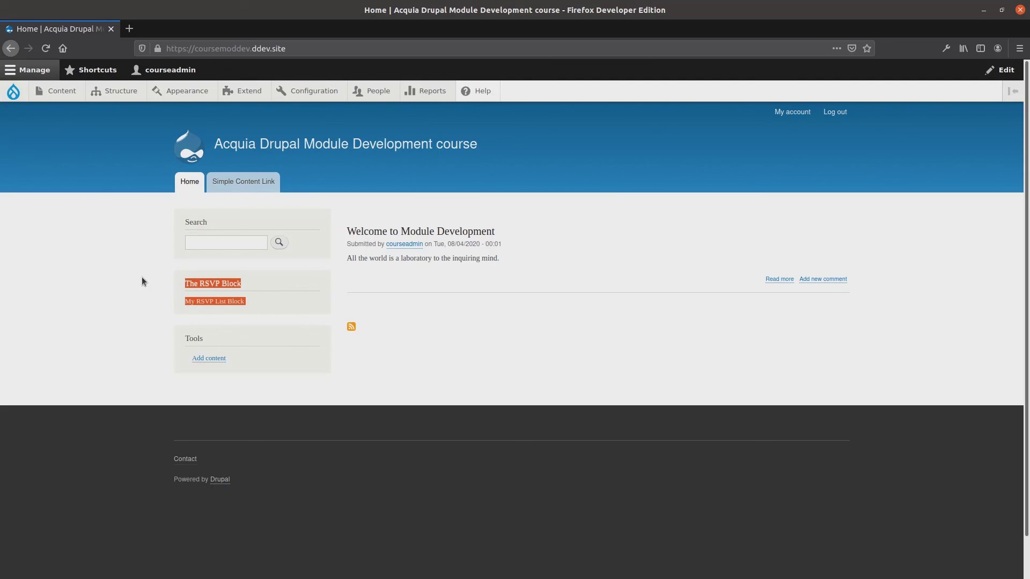